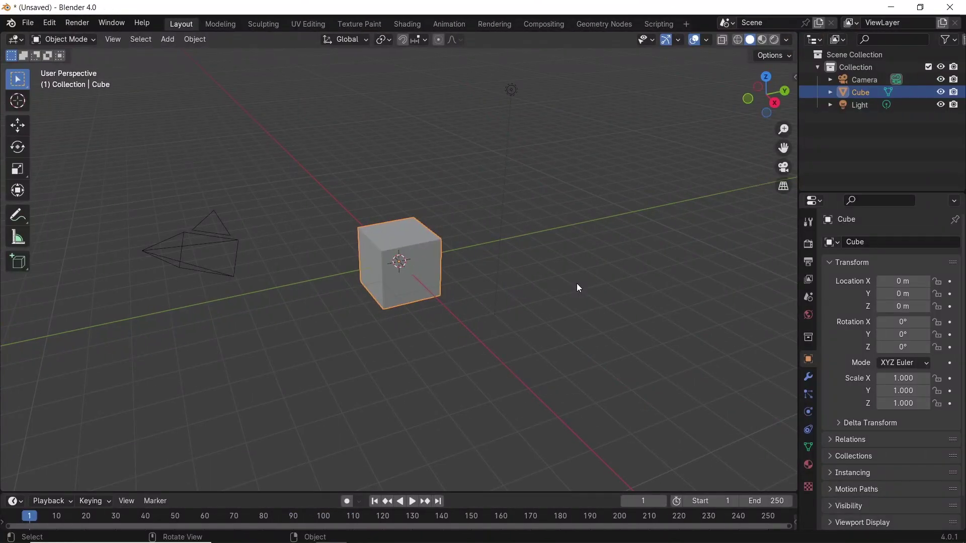
Step: Delete the default camera, cube and light from the scene
key(a)
key(x)
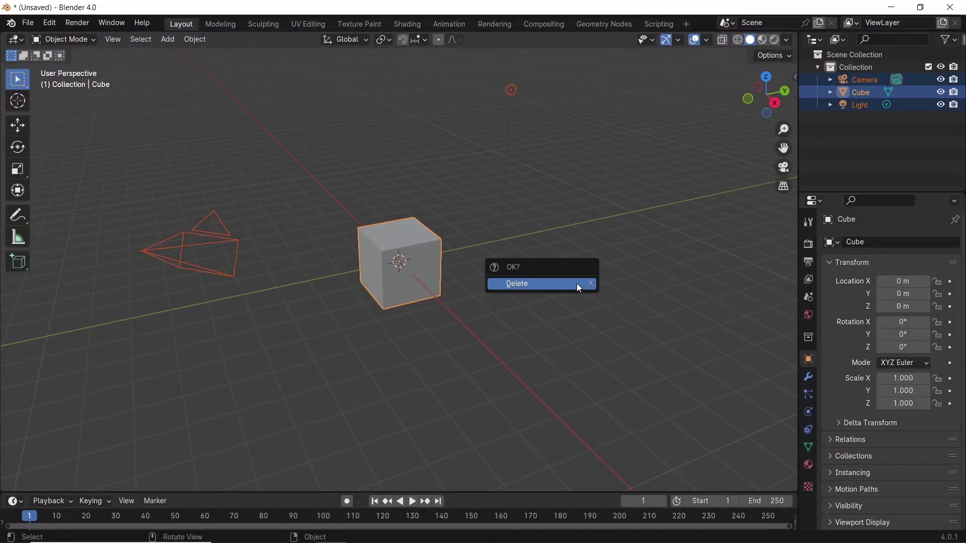
click(537, 278)
Step: Add a plane mesh at the origin and scale it by a factor of 2
key(shift+a)
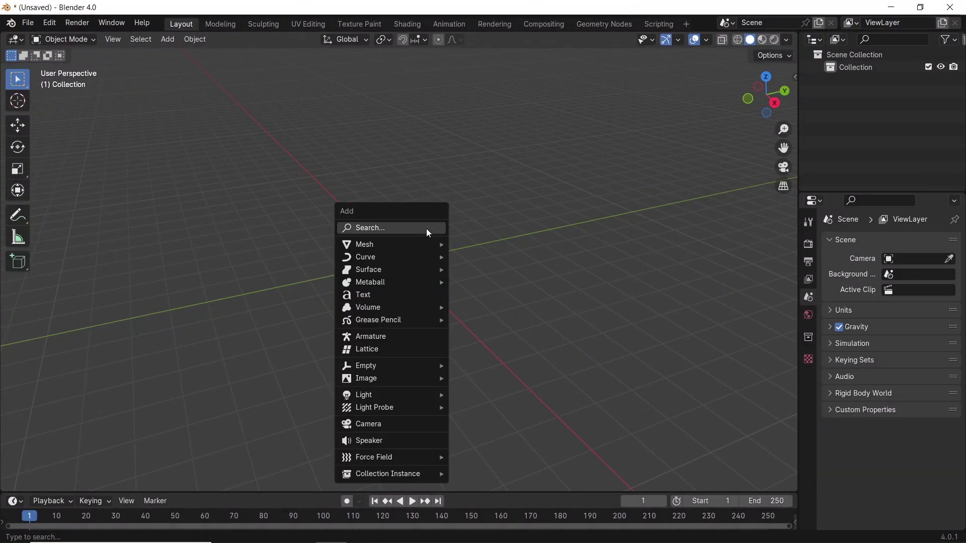
mouse_move(427, 245)
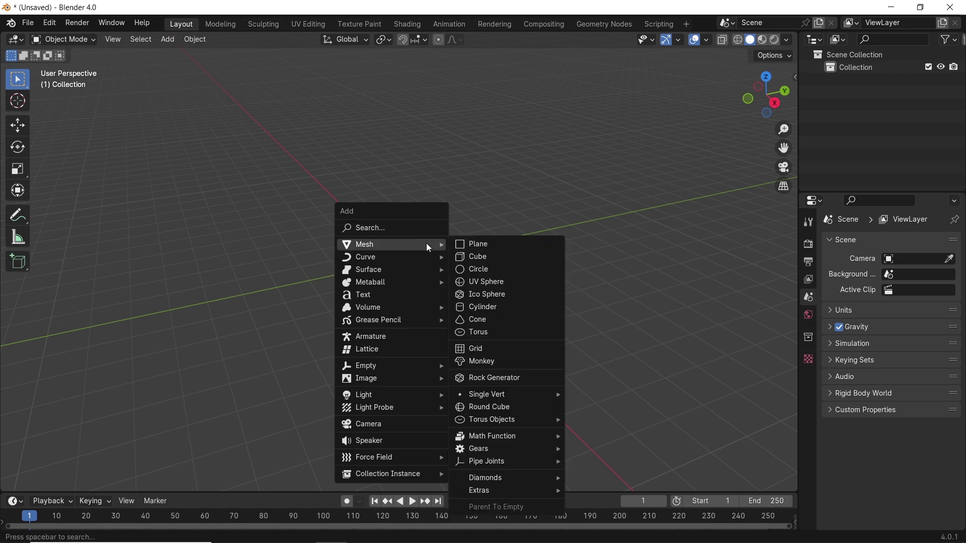
click(472, 247)
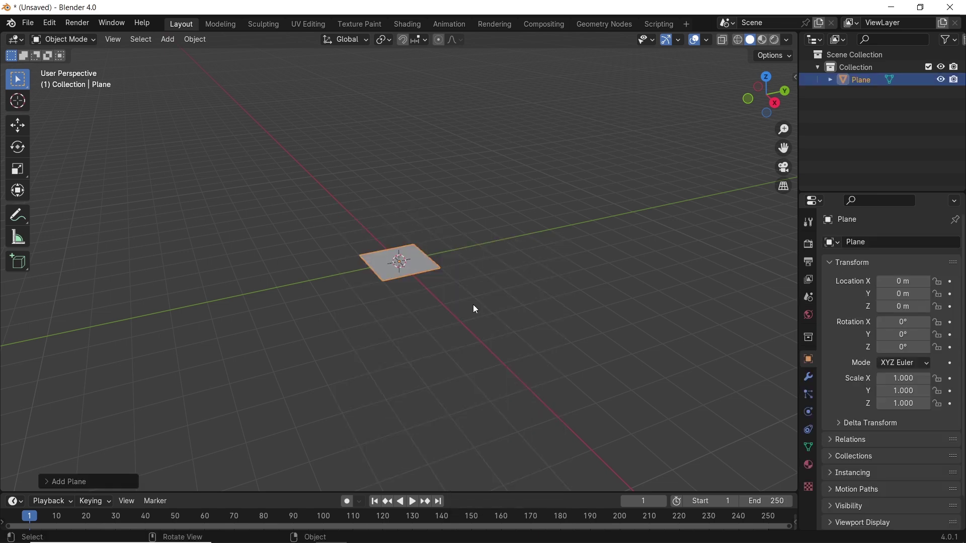
key(s)
key(2)
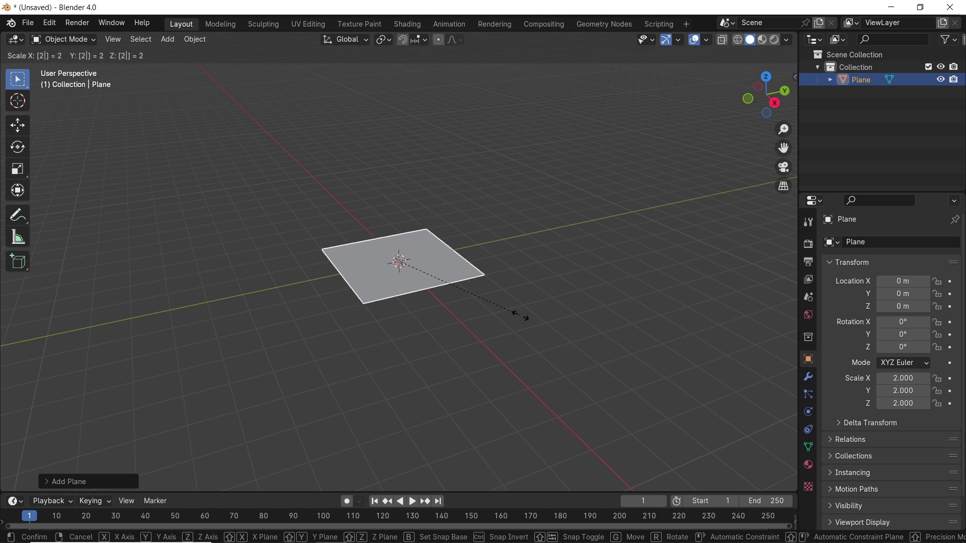
key(Return)
Step: Apply the plane's scale transform
key(ctrl)
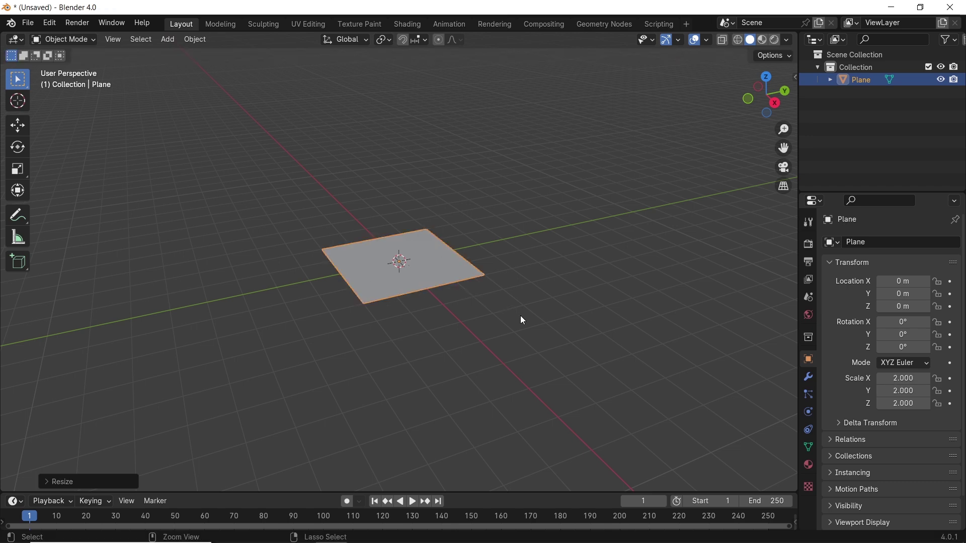
key(ctrl+a)
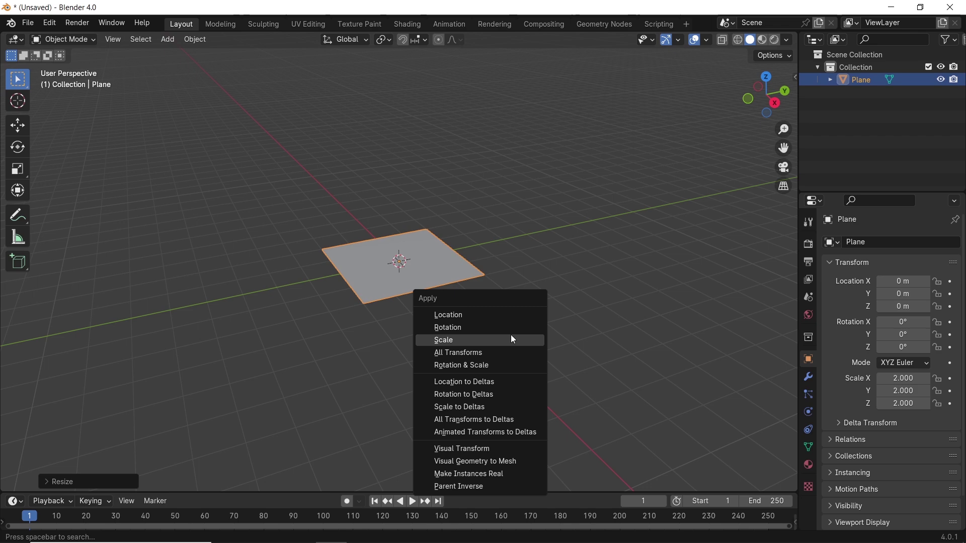
click(512, 339)
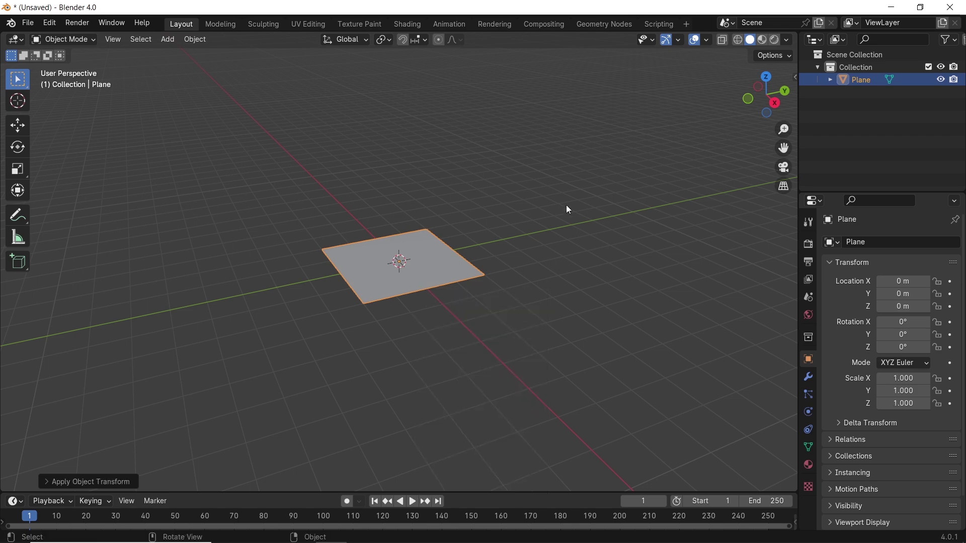
Step: Switch to the Geometry Nodes workspace and arrange it with only the node editor beside the 3D viewport, hiding the viewport's tools
click(597, 29)
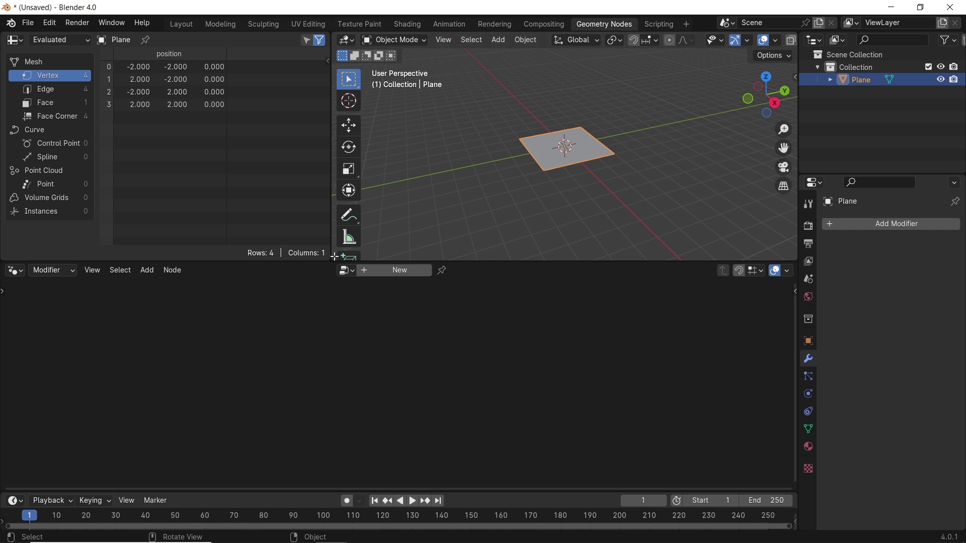
drag(335, 256, 335, 325)
drag(327, 267, 401, 240)
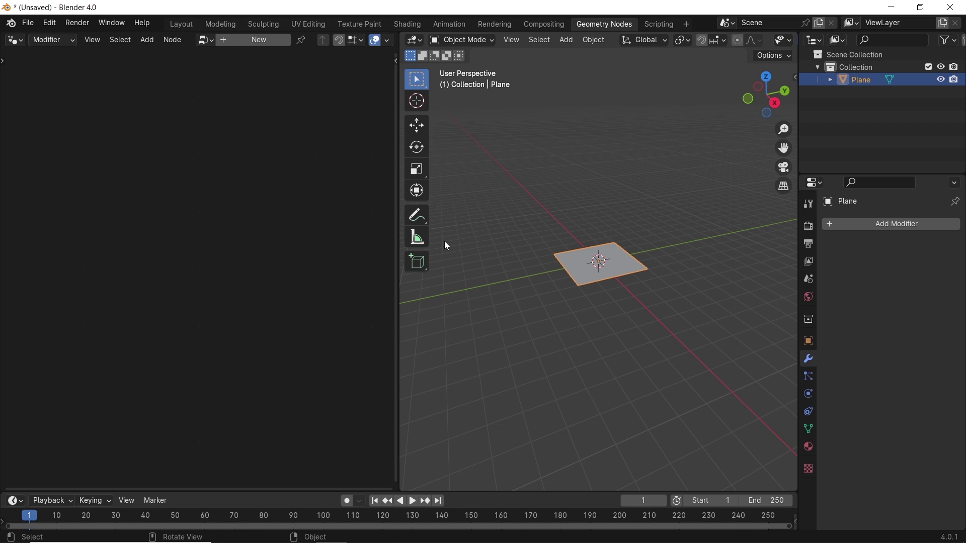
key(t)
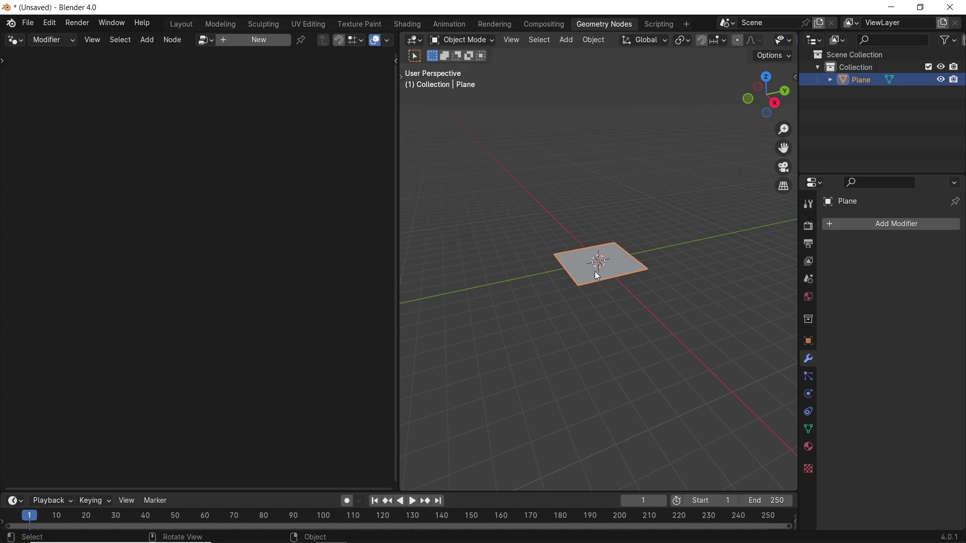
scroll(598, 274, up, 6)
mouse_move(565, 298)
middle_down()
mouse_move(527, 291)
mouse_move(566, 298)
mouse_move(557, 296)
middle_up()
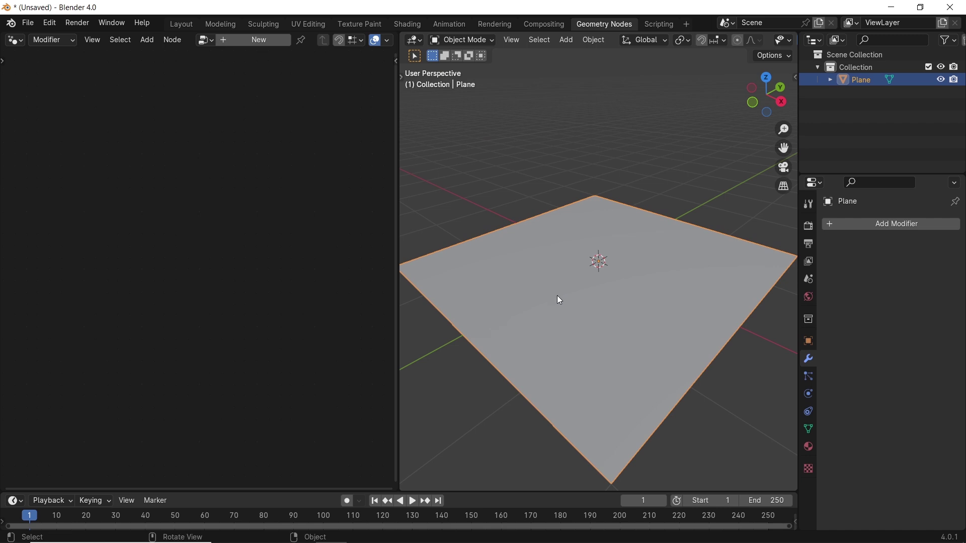
Step: Create a new geometry node tree on the plane and insert a Subdivide Mesh node between Group Input and Group Output
click(266, 40)
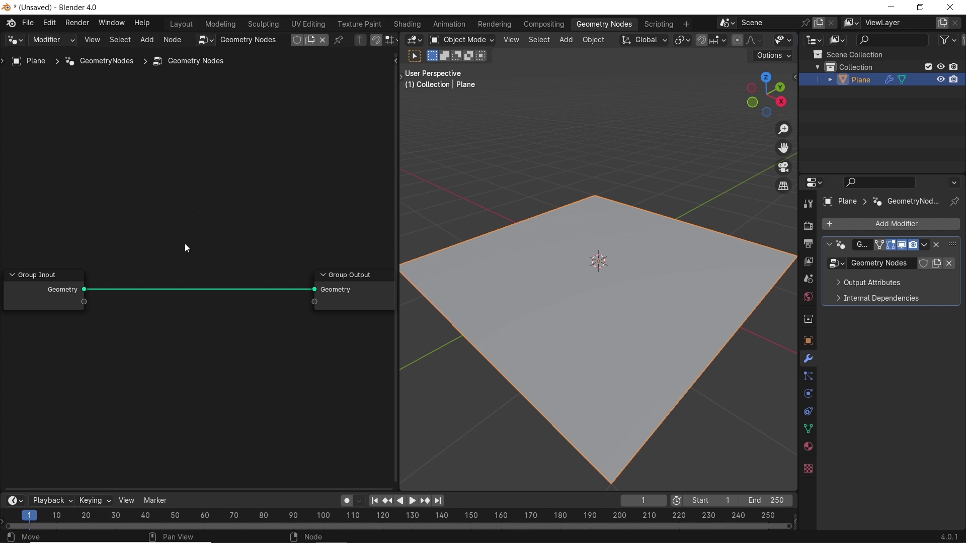
key(shift+a)
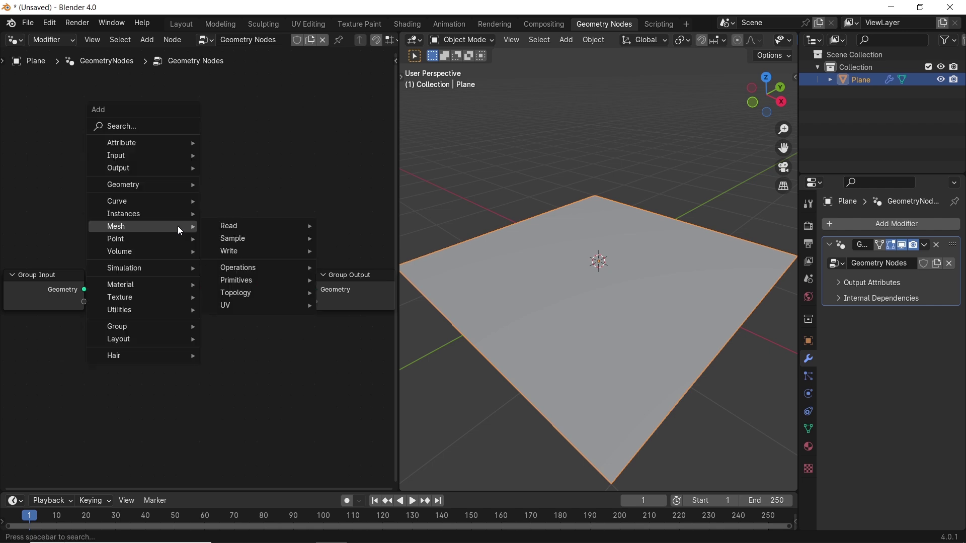
click(164, 129)
text(sub)
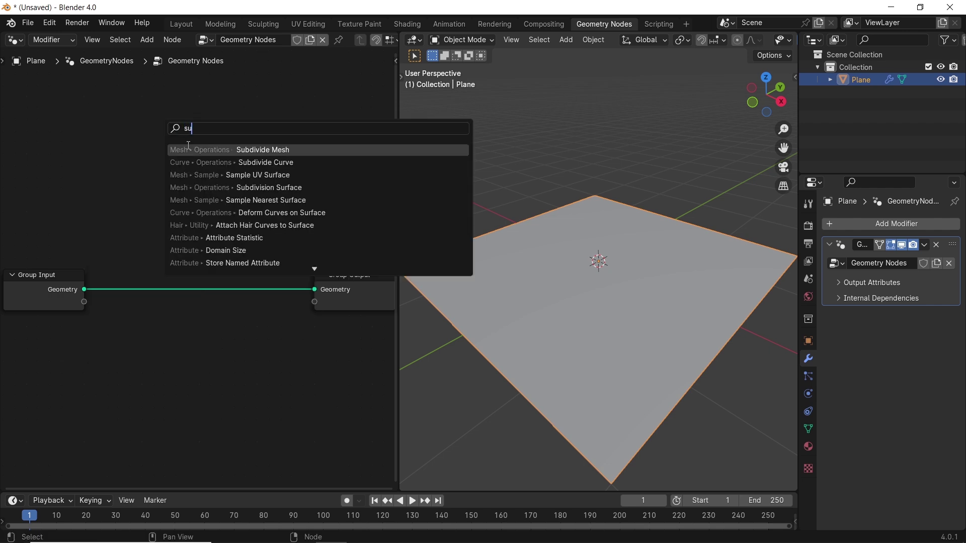
click(216, 150)
click(134, 257)
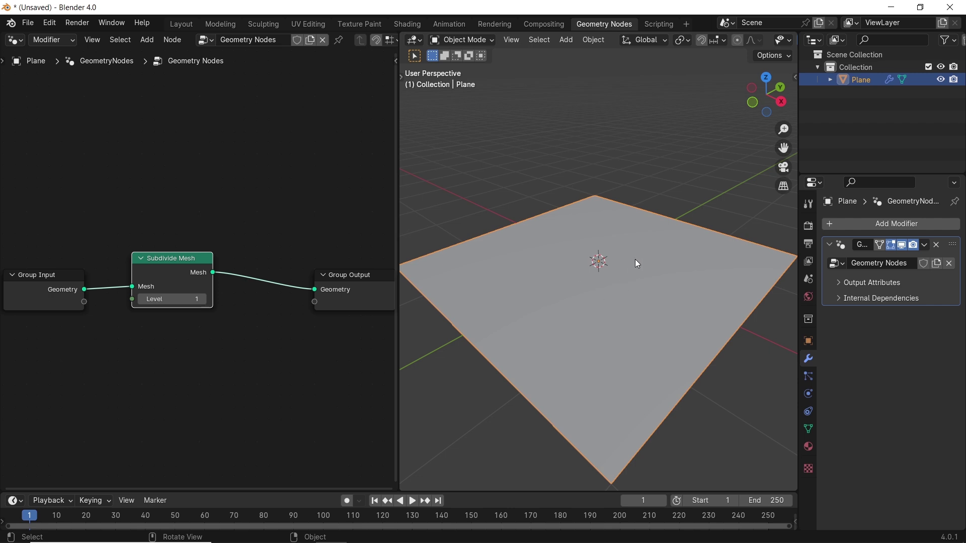
Step: Set the Subdivide Mesh level to 3, checking the divisions in wireframe display before returning to solid shading
key(z)
click(590, 262)
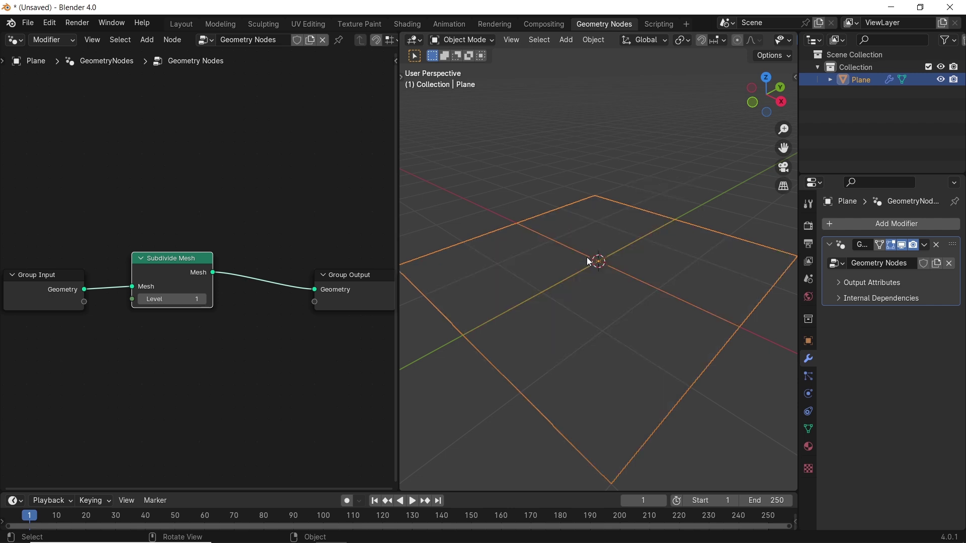
middle_drag(567, 302, 560, 328)
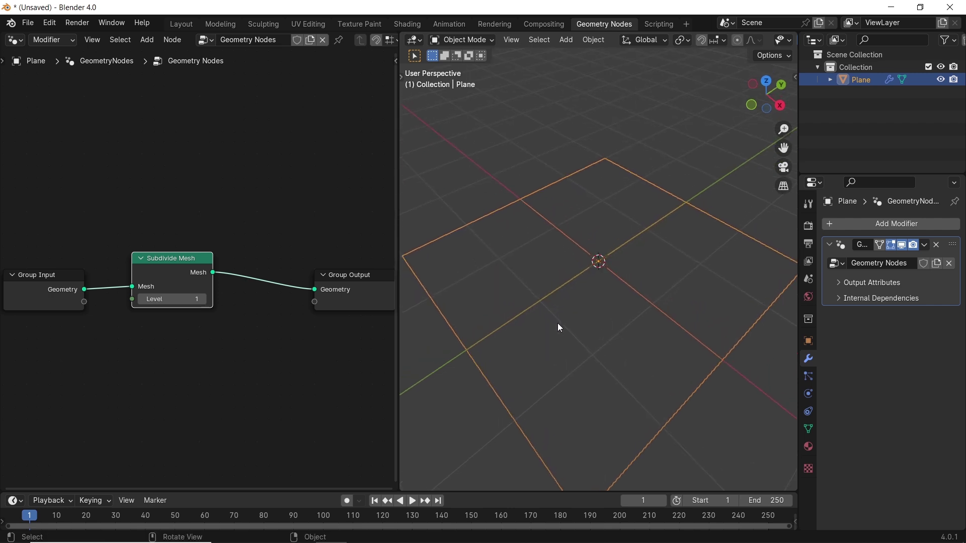
click(203, 299)
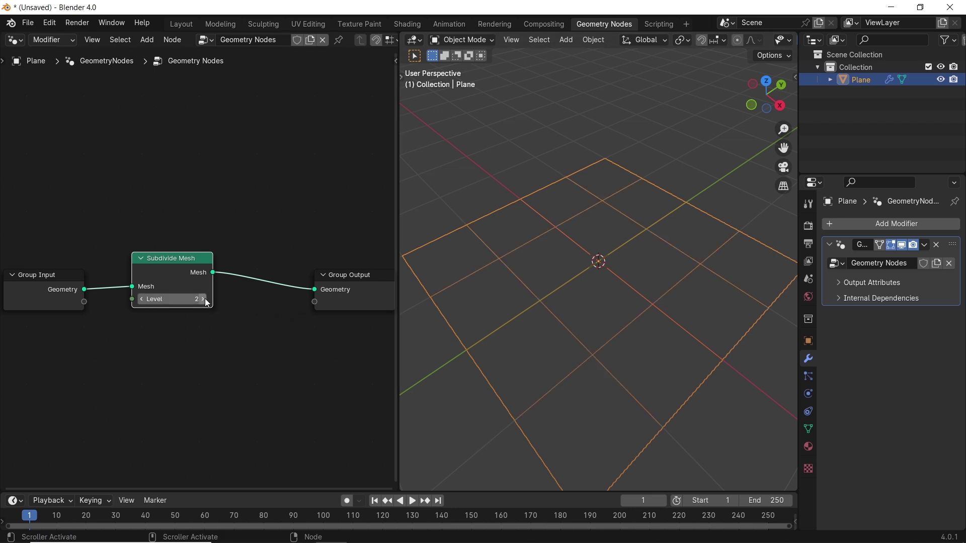
click(204, 300)
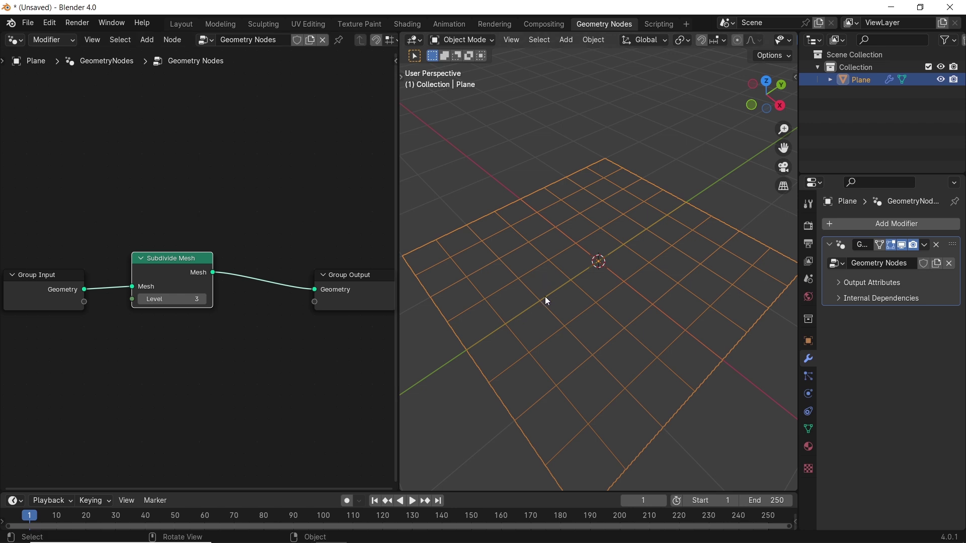
key(z)
click(638, 283)
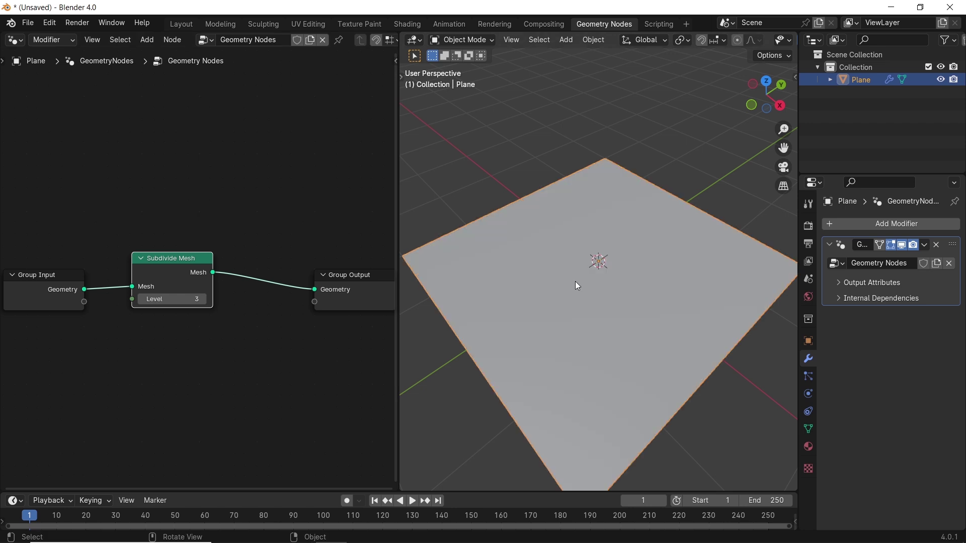
Step: Insert an Instance on Points node between Subdivide Mesh and Group Output
scroll(246, 360, down, 2)
scroll(261, 360, up, 1)
key(shift+a)
text(instan)
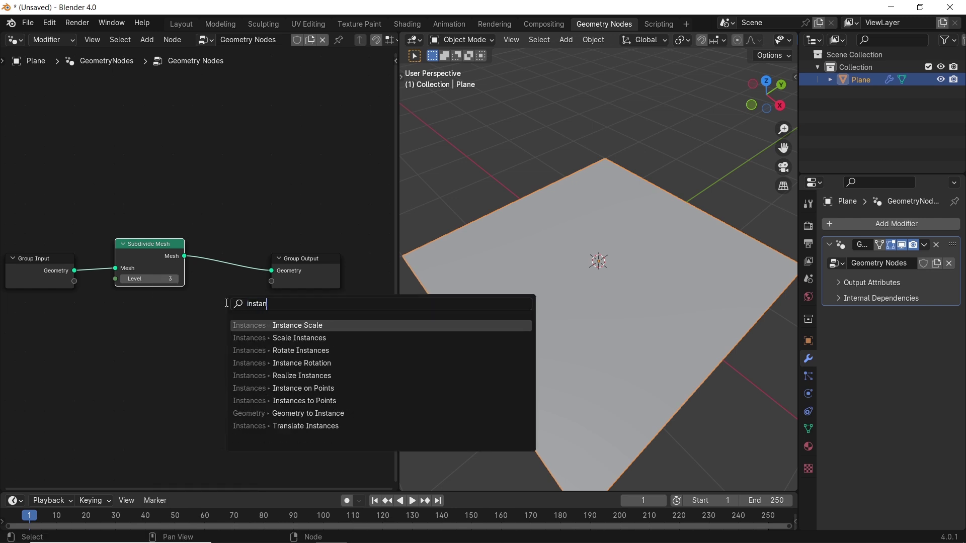
text(ce)
click(284, 389)
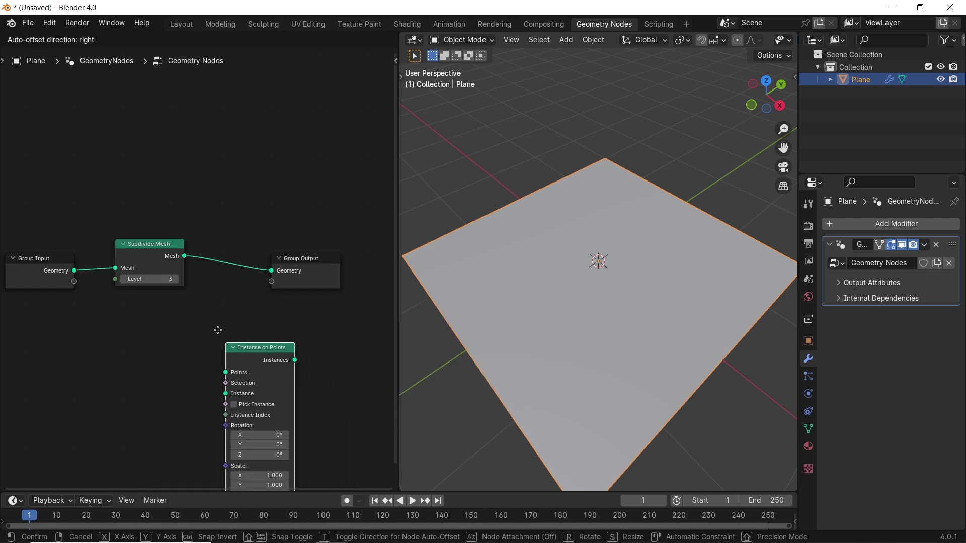
click(224, 267)
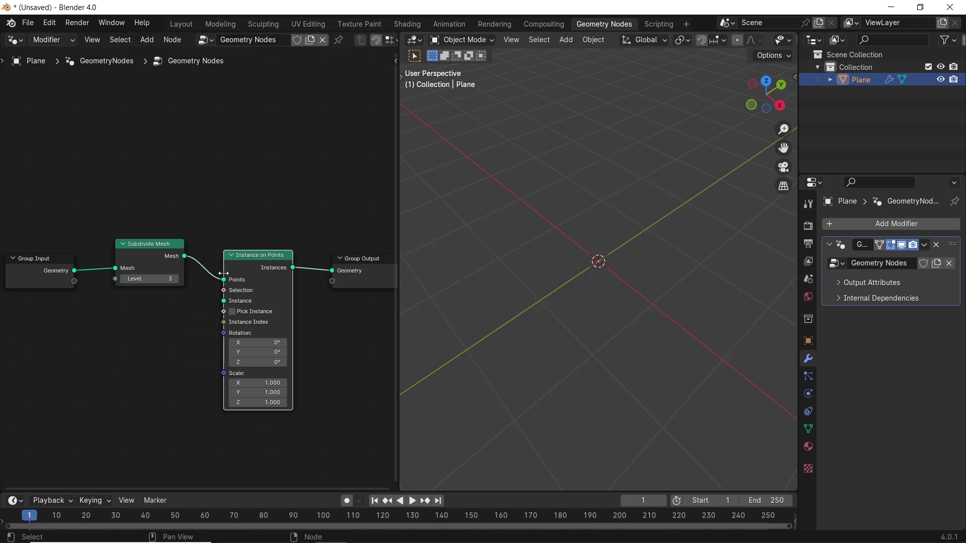
Step: Add a Cube mesh node linked to the Instance input of Instance on Points and place it below Subdivide Mesh
scroll(176, 324, up, 3)
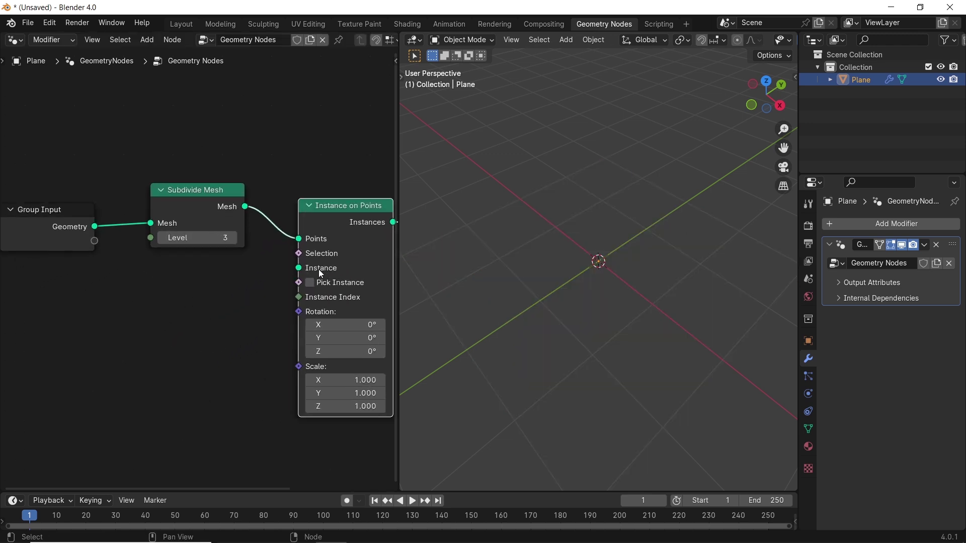
drag(300, 269, 220, 321)
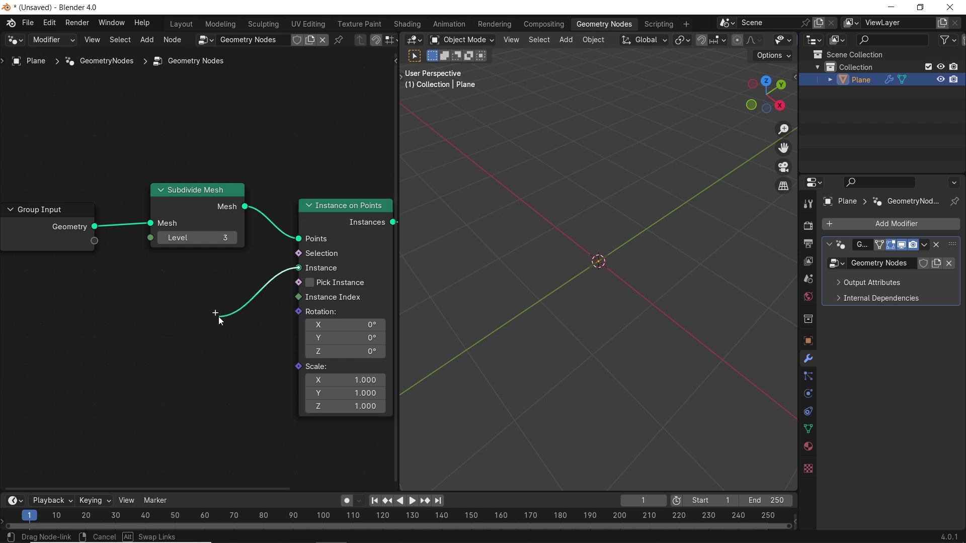
drag(219, 318, 220, 318)
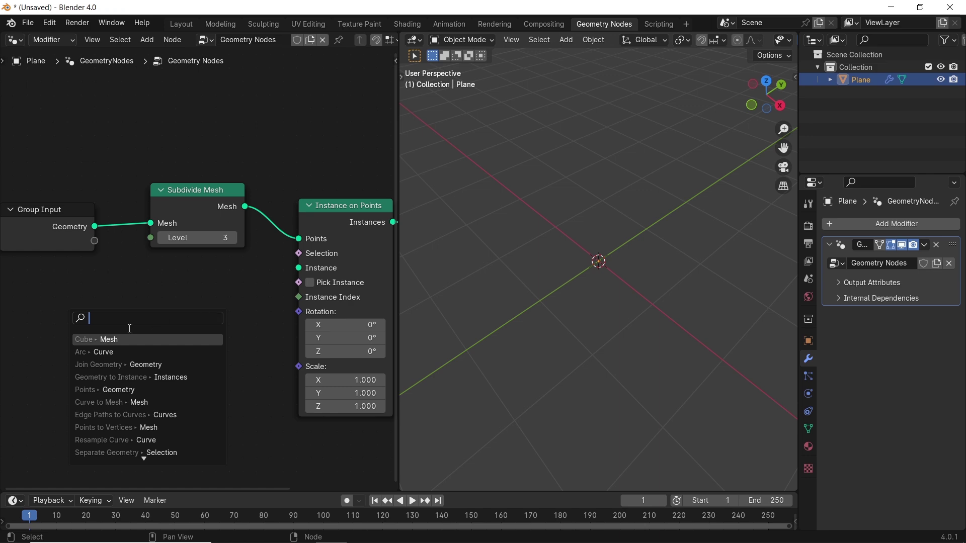
click(108, 339)
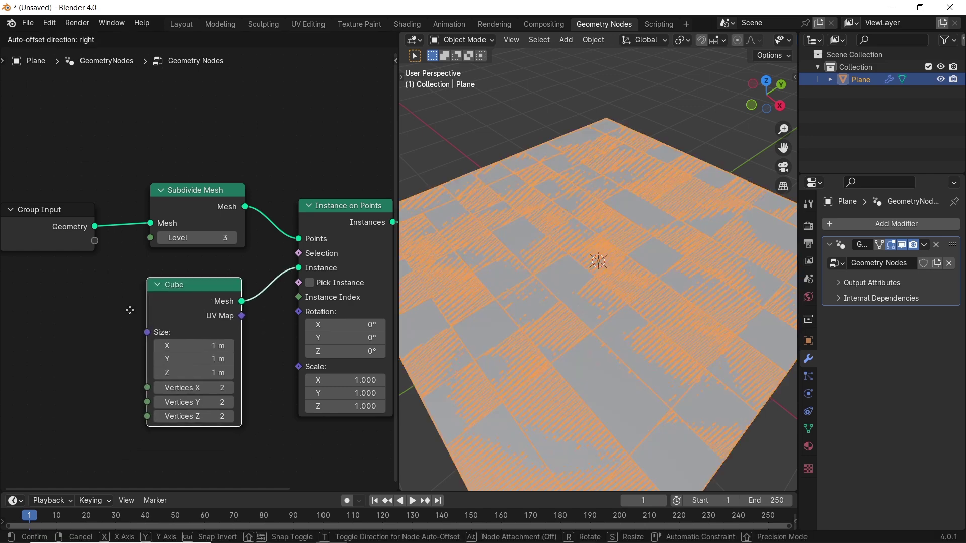
click(134, 302)
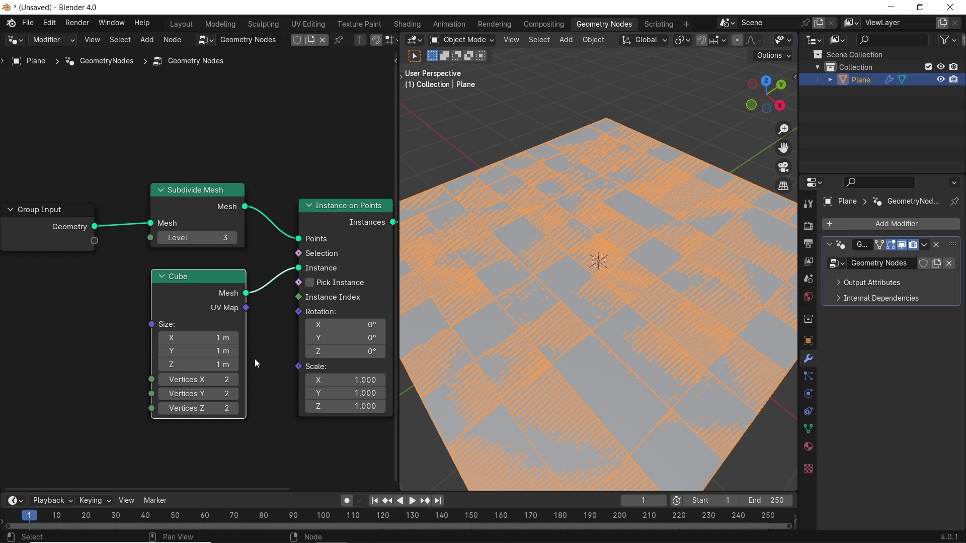
Step: Set the Instance on Points scale to 0.390 on X, Y and Z
drag(354, 408, 323, 380)
text(0.83)
key(Return)
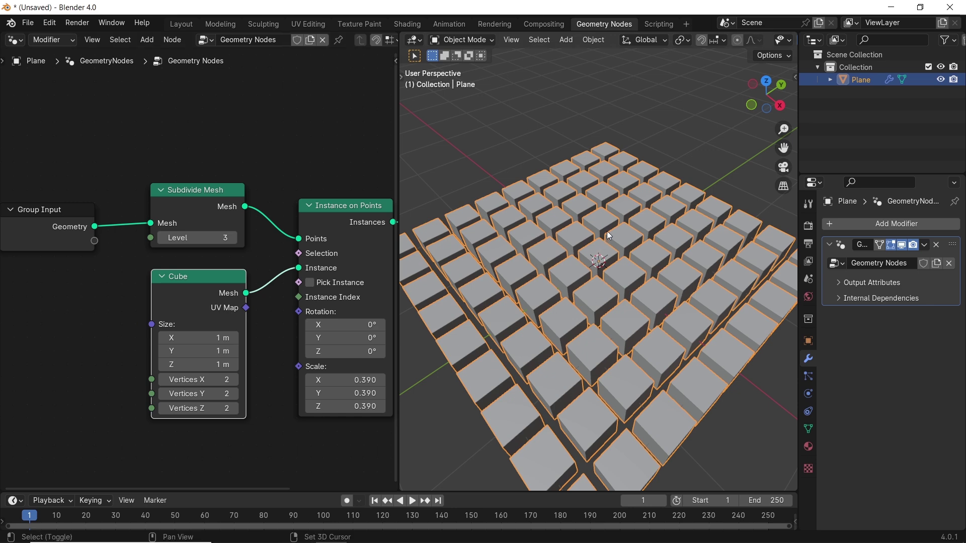
Step: Add a slightly scaled-down, smooth-shaded UV sphere at the centre of the cube grid
key(shift+a)
mouse_move(592, 246)
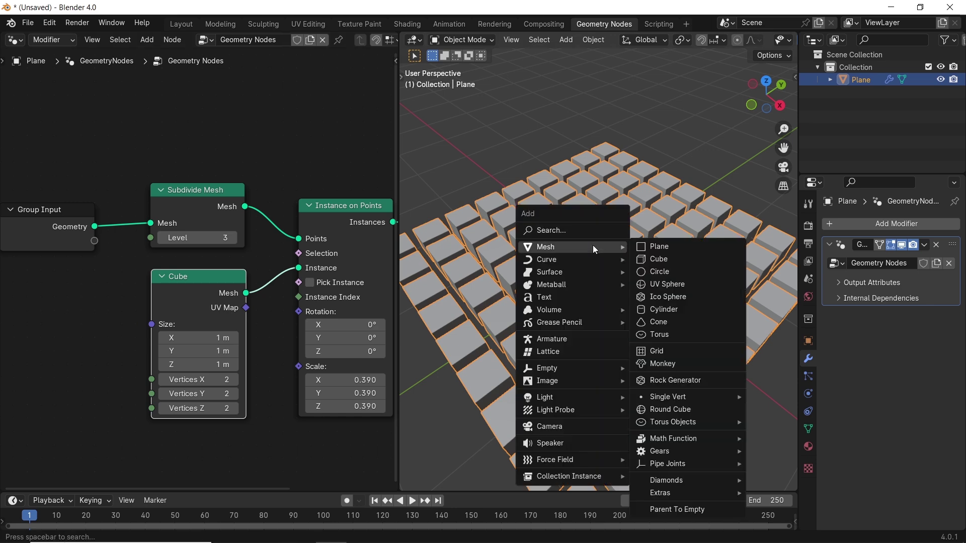
click(678, 286)
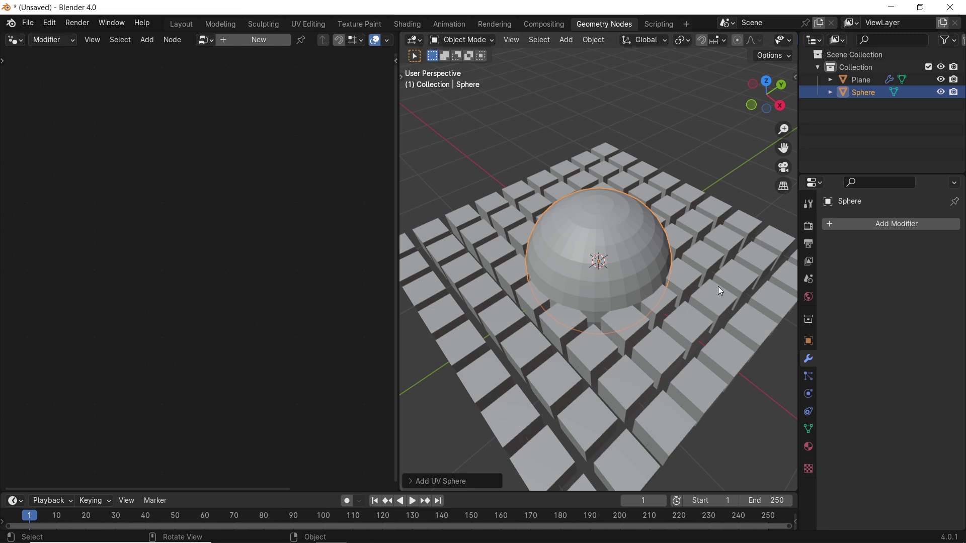
key(s)
click(700, 283)
right_click(639, 267)
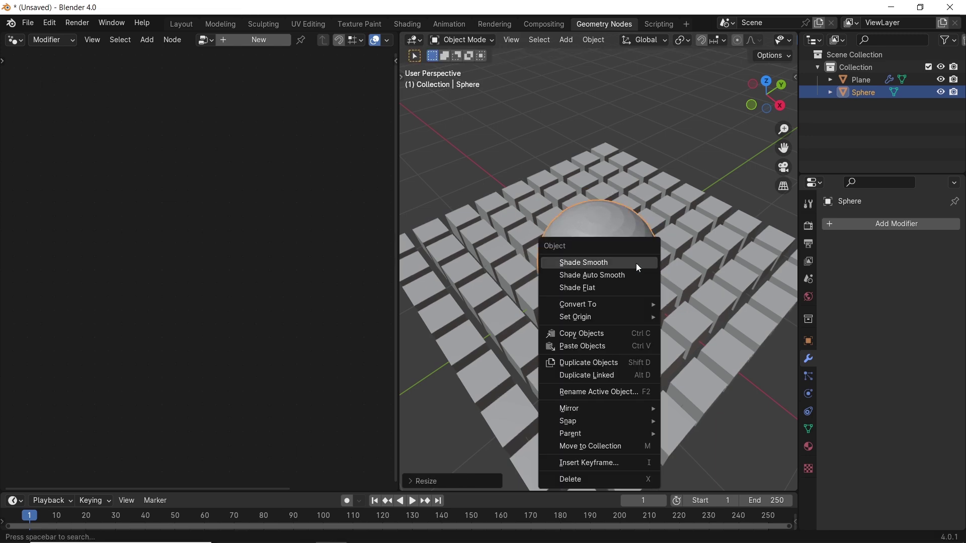
click(636, 264)
Step: Select the cube-grid plane and pin its Geometry Nodes tree so it stays open when the sphere is selected
click(699, 298)
click(338, 40)
click(589, 250)
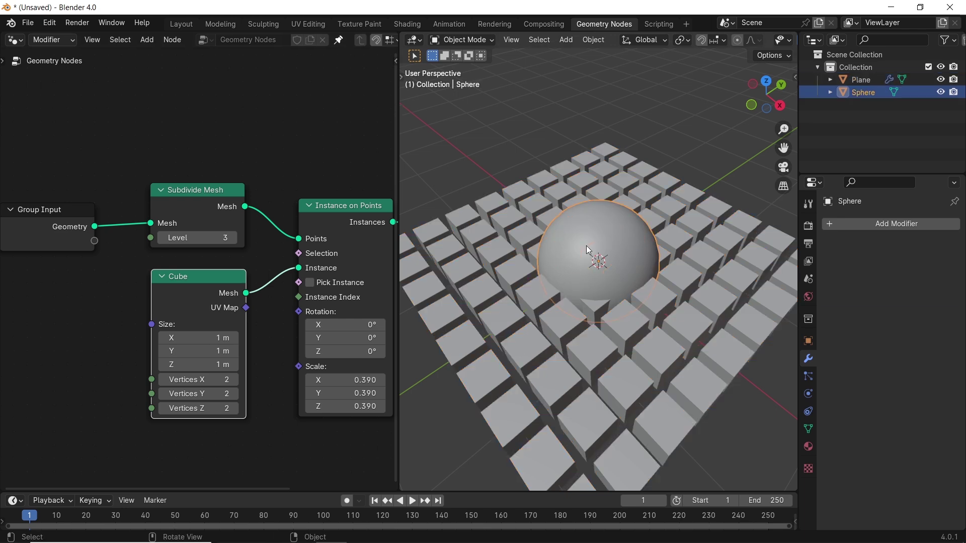
click(652, 325)
Step: Bring the Sphere into the node tree as an Object Info node below Group Input and set it to Relative
drag(856, 93, 69, 454)
middle_drag(191, 465, 214, 327)
drag(130, 322, 84, 336)
click(94, 405)
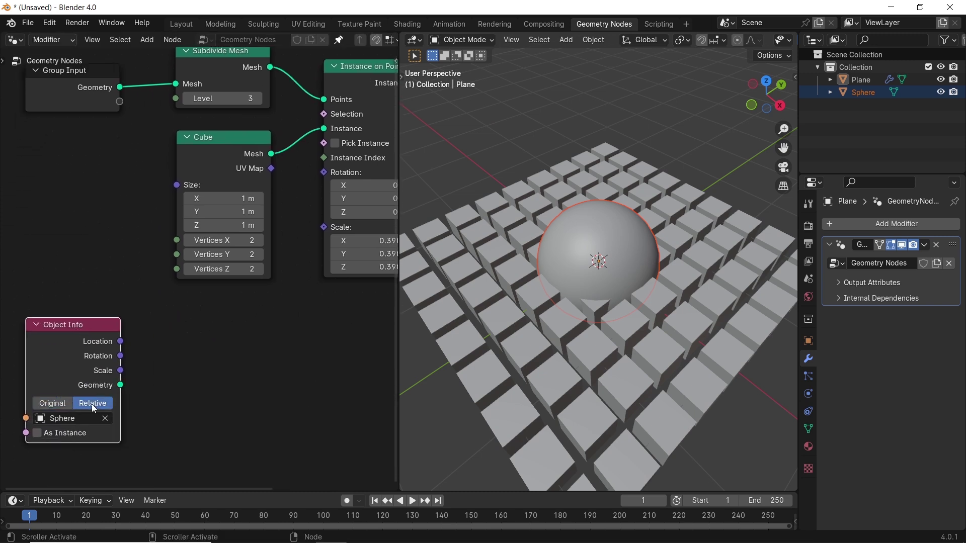
Step: Add a Geometry Proximity node with the Sphere's Object Info geometry as its Target and place the two nodes side by side
drag(120, 385, 194, 356)
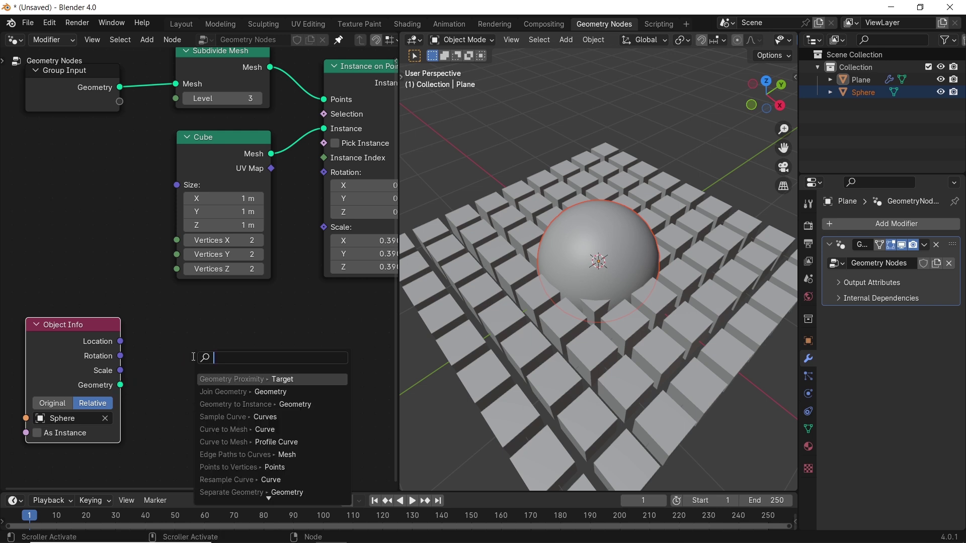
click(212, 380)
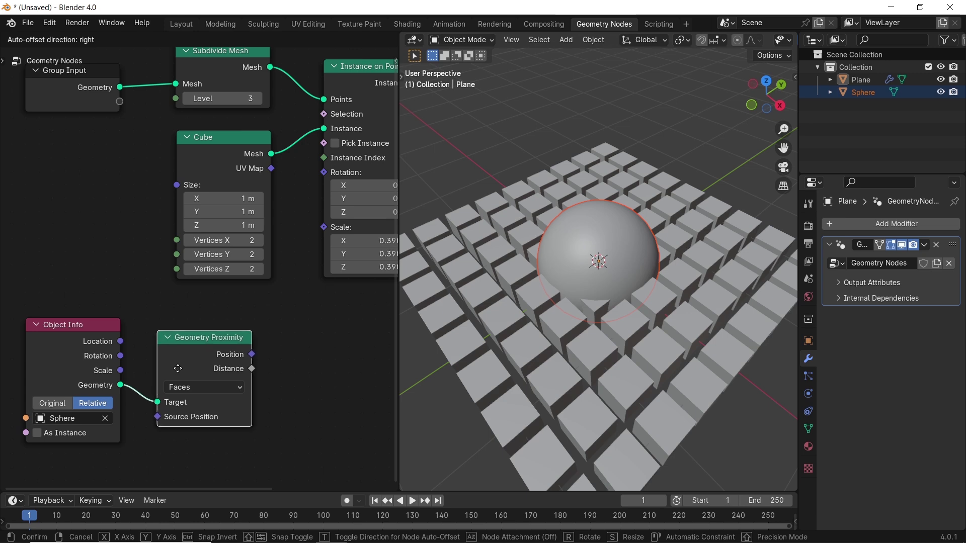
click(172, 370)
click(63, 379)
shift+click(171, 362)
drag(193, 360, 201, 359)
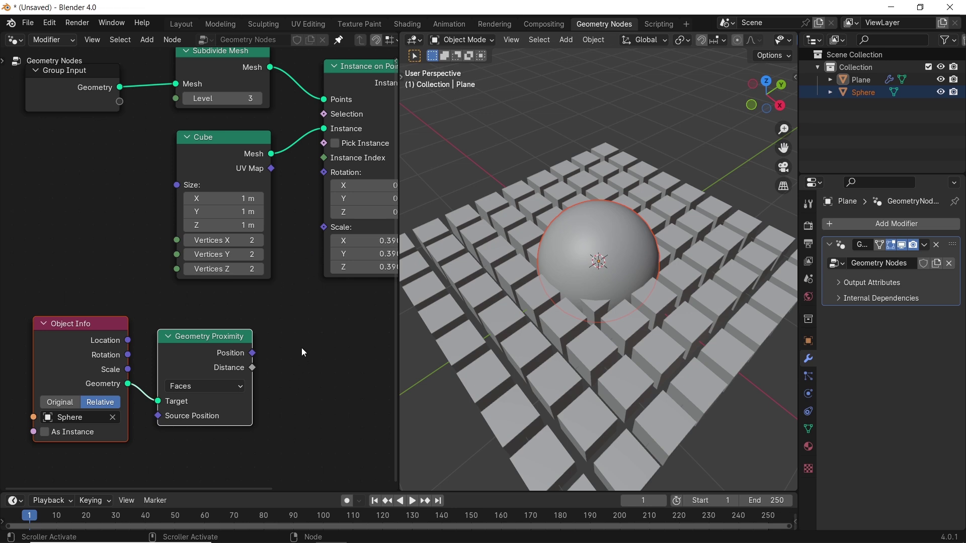
Step: Insert a Set Position node between Instance on Points and Group Output, and feed the Geometry Proximity Distance into its Offset
scroll(301, 348, down, 2)
middle_drag(276, 338, 168, 339)
drag(323, 115, 396, 152)
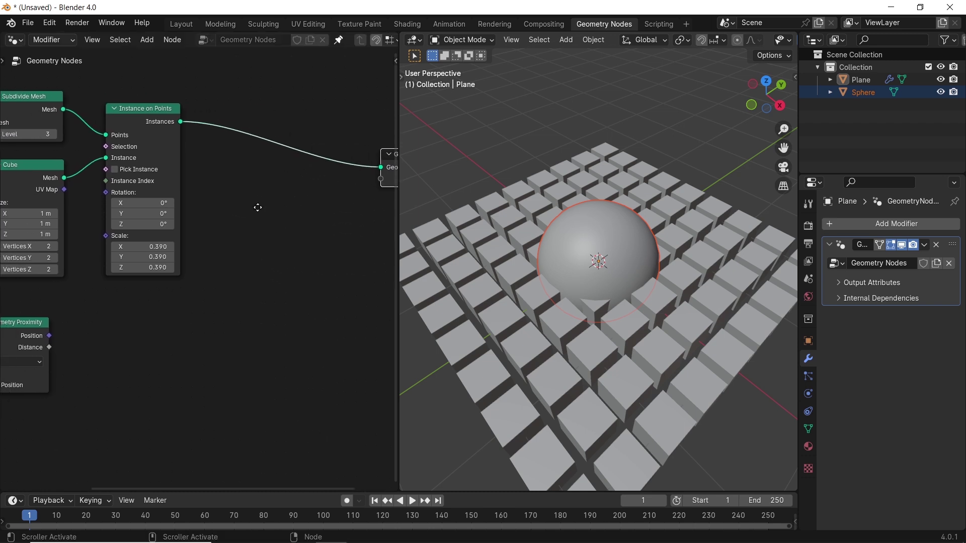
key(shift+a)
click(254, 112)
text(set)
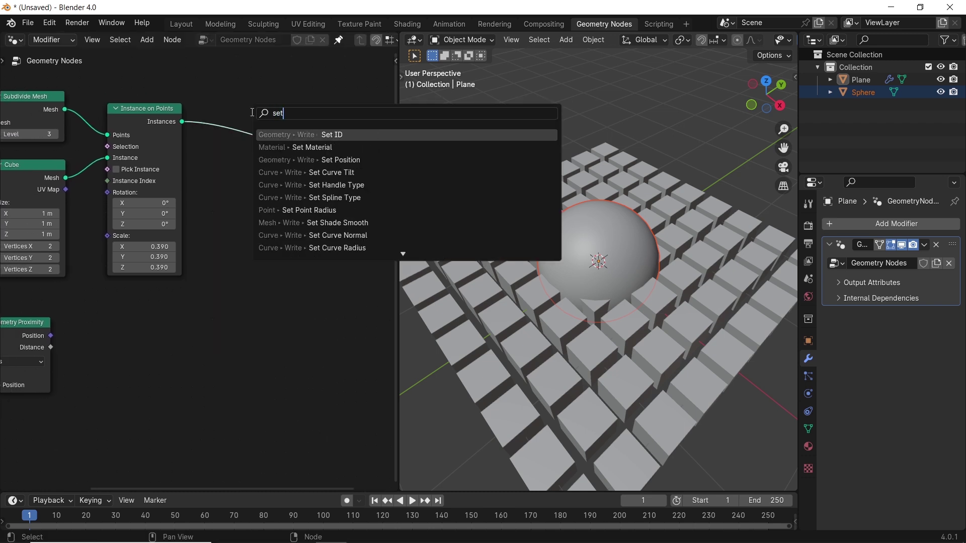
click(282, 160)
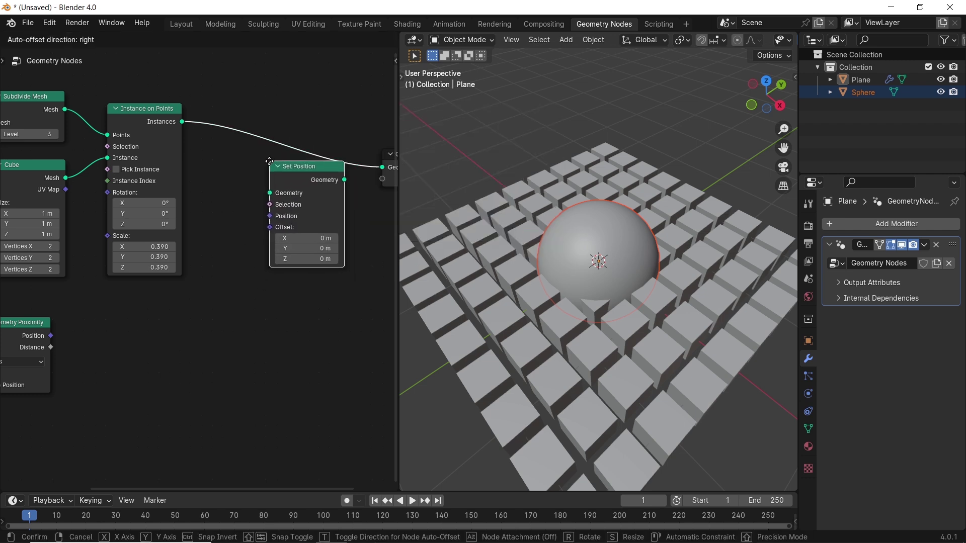
click(264, 157)
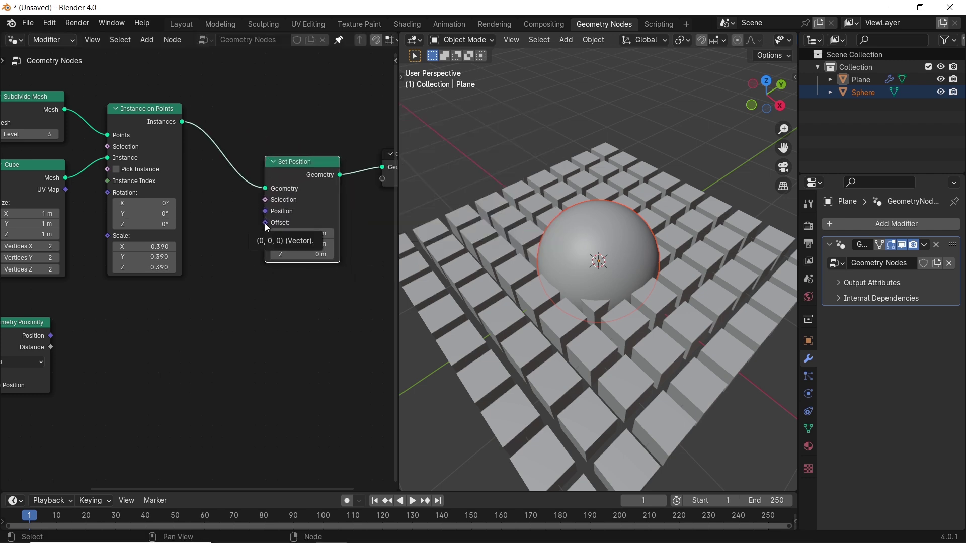
drag(51, 347, 266, 223)
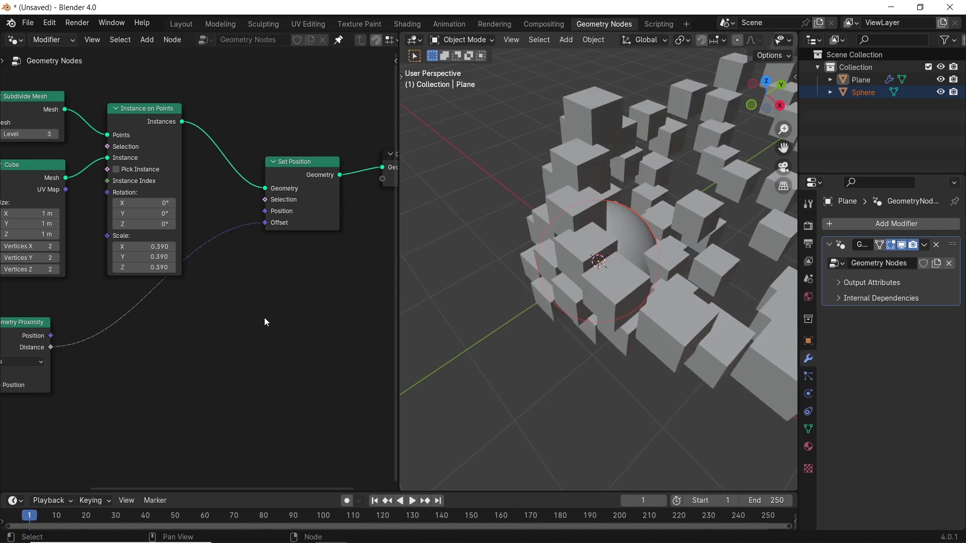
Step: Try moving the sphere freely around the grid to examine how the cubes' offset responds, cancelling the move
key(g)
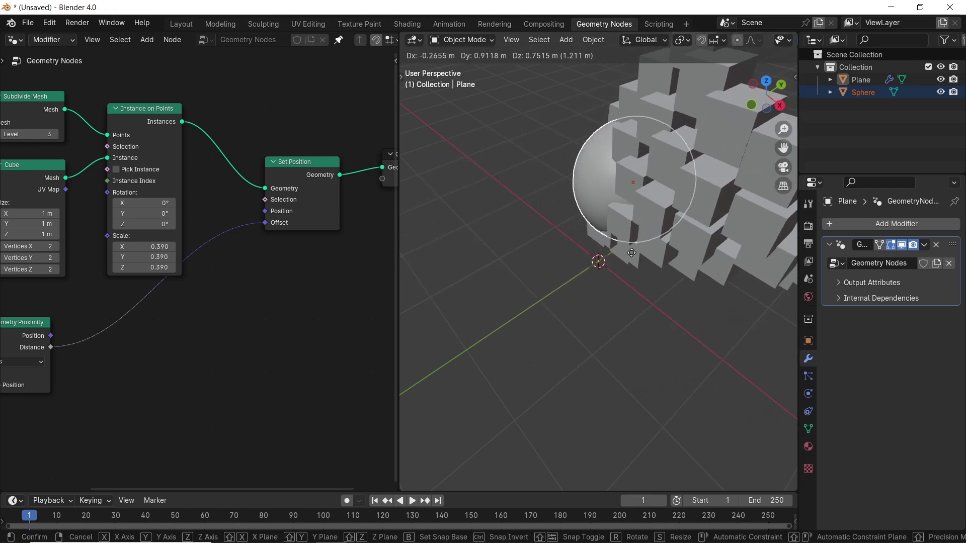
click(588, 347)
scroll(588, 347, down, 5)
middle_drag(606, 357, 582, 327)
key(g)
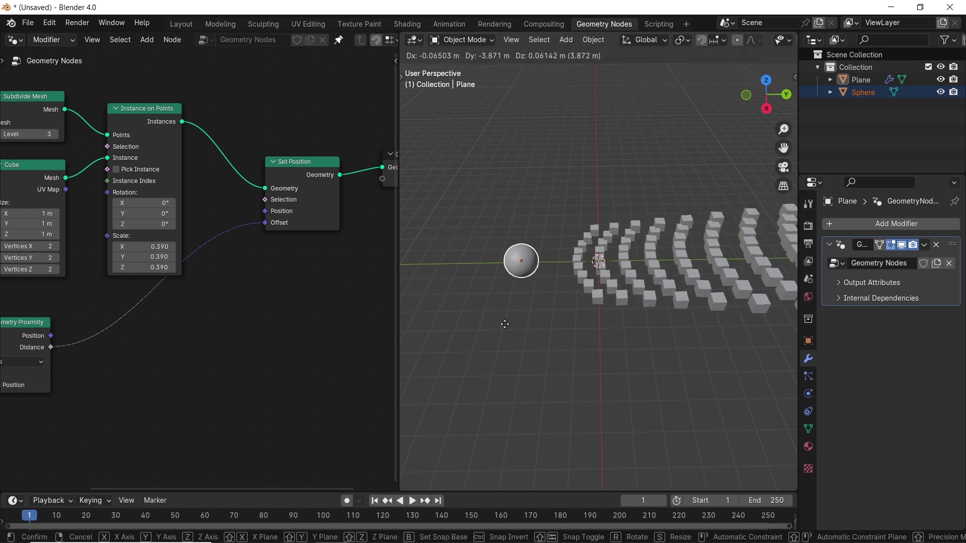
right_click(509, 321)
Step: Shift the Group Input, Subdivide Mesh, Cube and Instance on Points nodes away from Set Position to make room
middle_drag(163, 333, 287, 351)
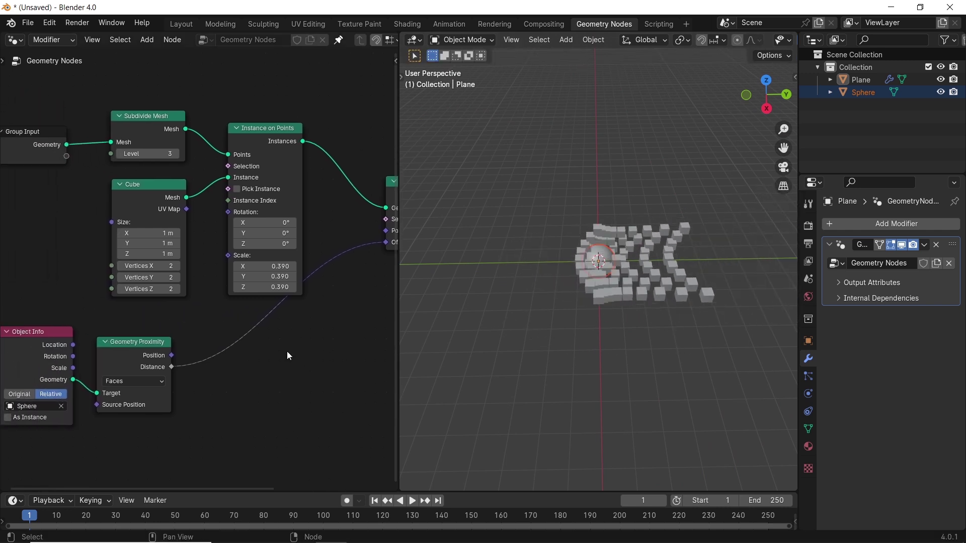
scroll(287, 352, down, 1)
drag(270, 172, 70, 223)
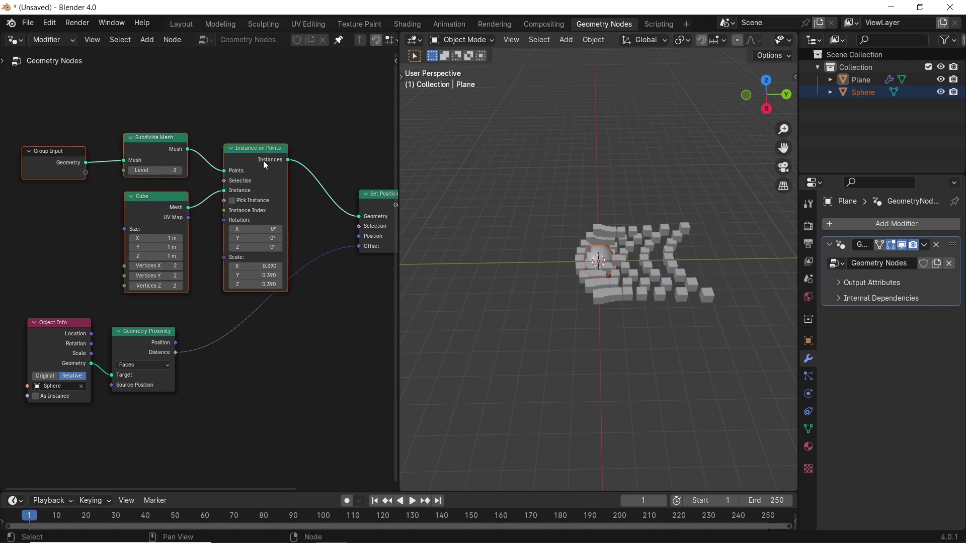
key(g)
click(143, 161)
scroll(244, 261, up, 2)
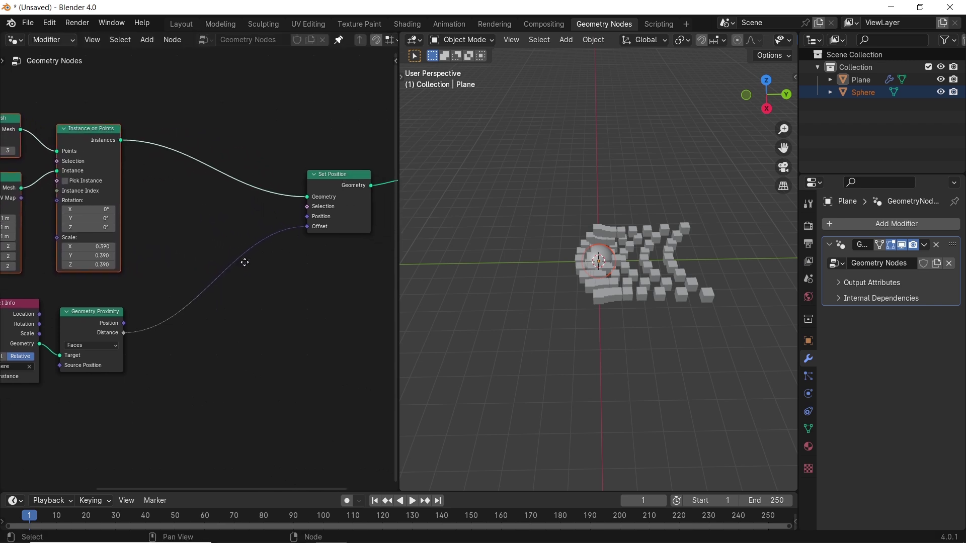
Step: Insert a Map Range node on the link between the Geometry Proximity Distance and the Set Position Offset
click(232, 306)
key(shift+a)
text(map)
key(Return)
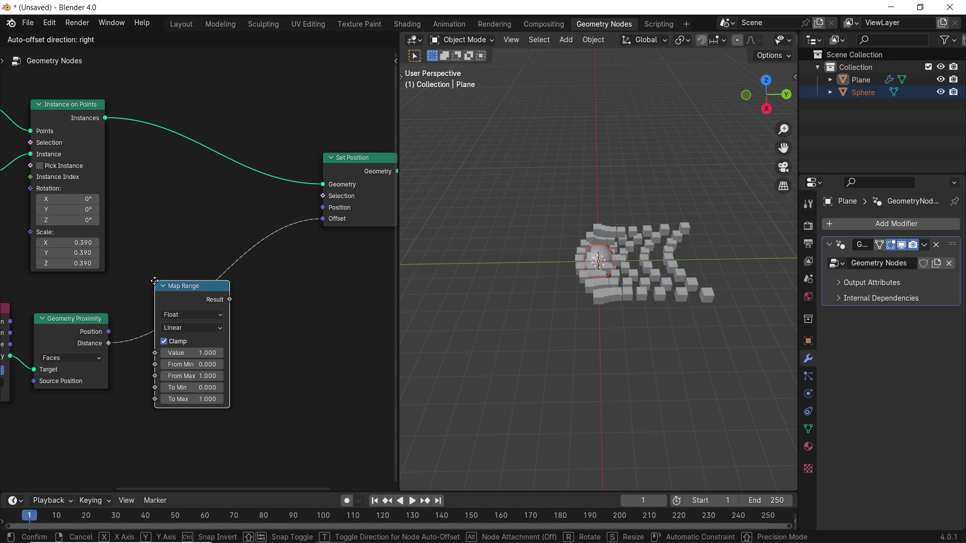
click(155, 281)
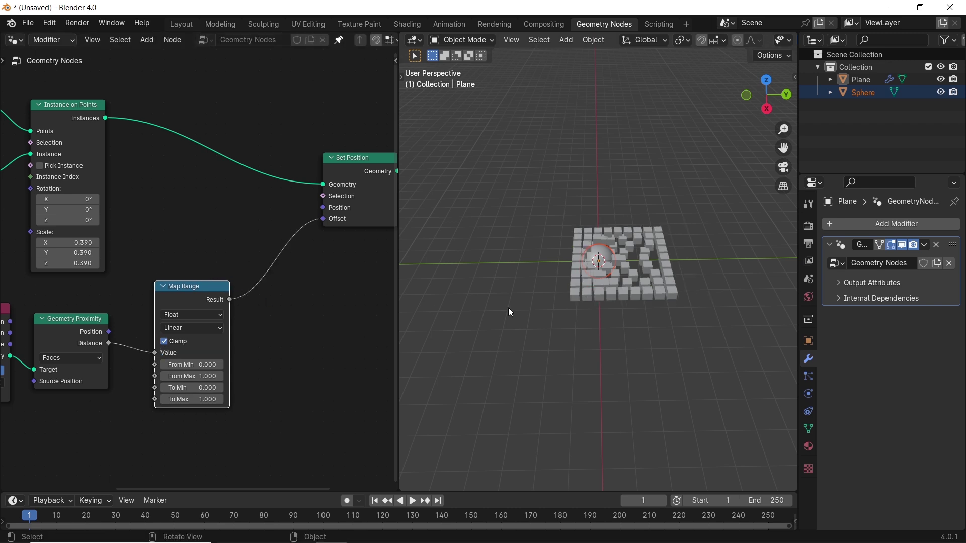
Step: Try moving the sphere across the grid with global Z locked to examine the effect of the Map Range node
scroll(593, 307, up, 3)
key(g)
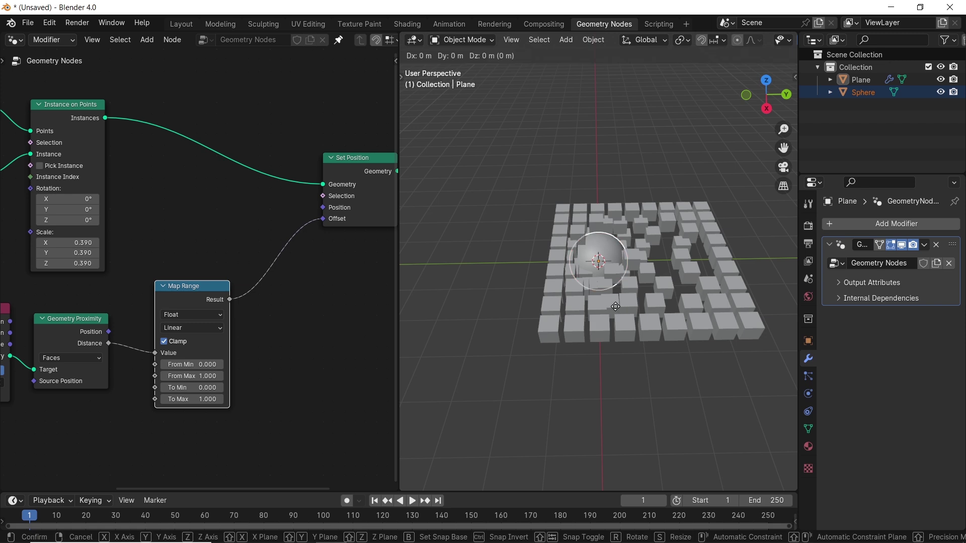
key(shift+z)
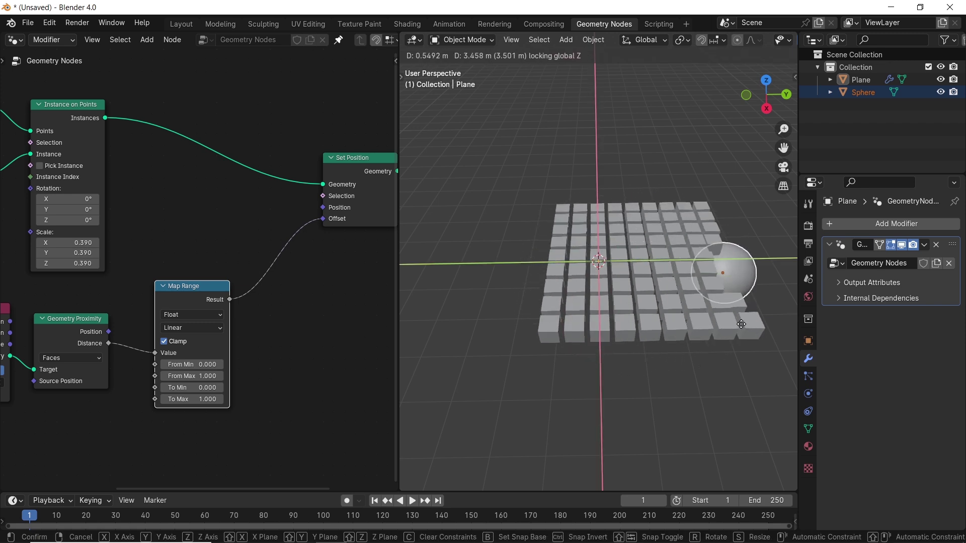
click(623, 337)
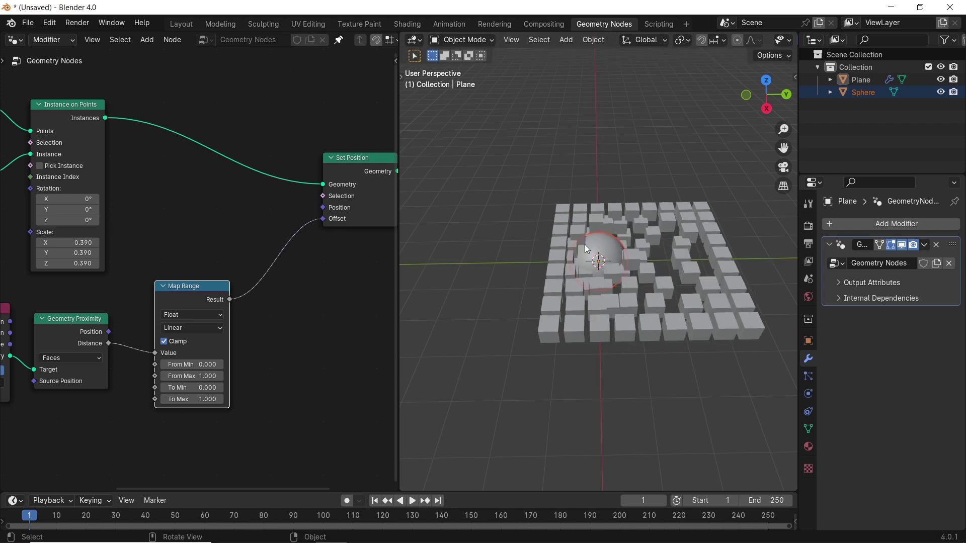
scroll(636, 295, up, 2)
shift+middle_drag(636, 295, 611, 293)
scroll(582, 292, down, 3)
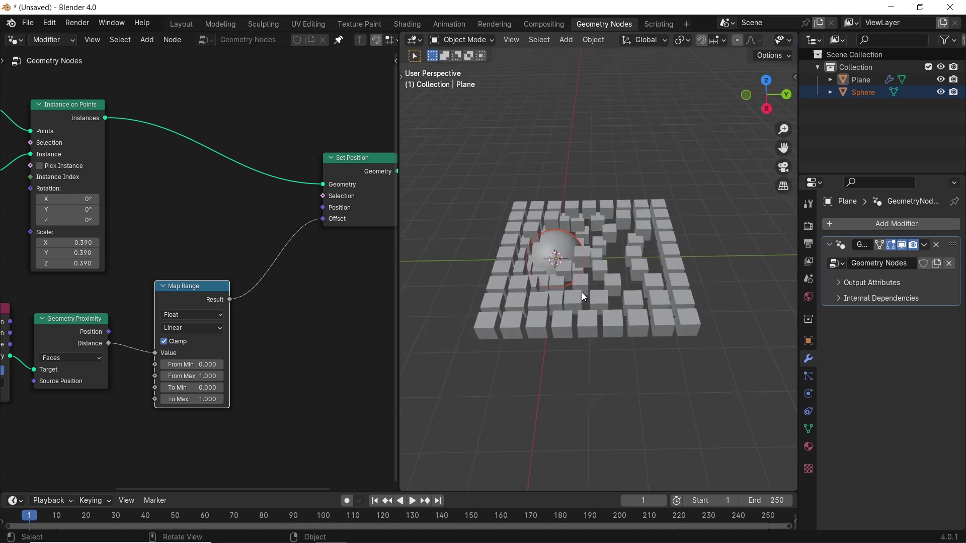
Step: Invert the Map Range output by setting To Min to 1.000 and To Max to 0.000
scroll(280, 403, up, 2)
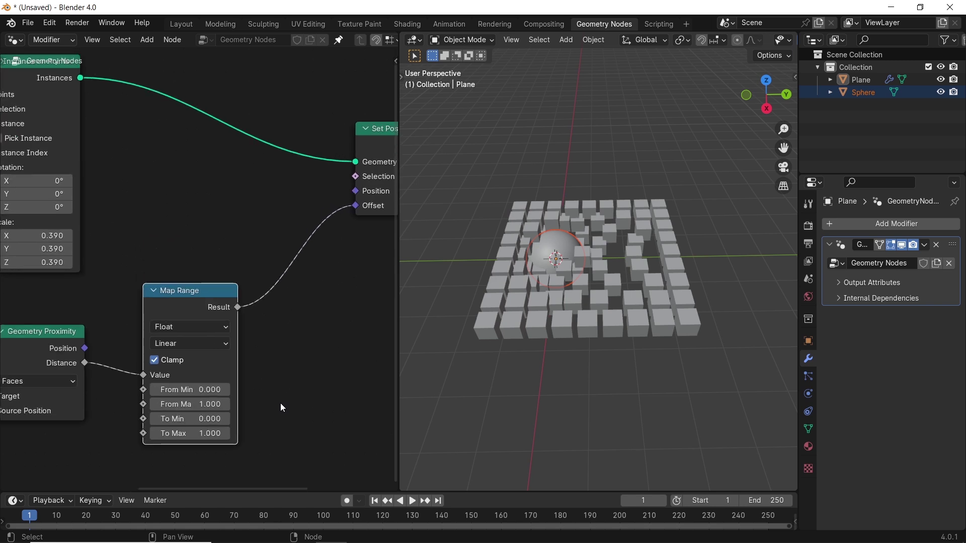
middle_drag(280, 403, 237, 328)
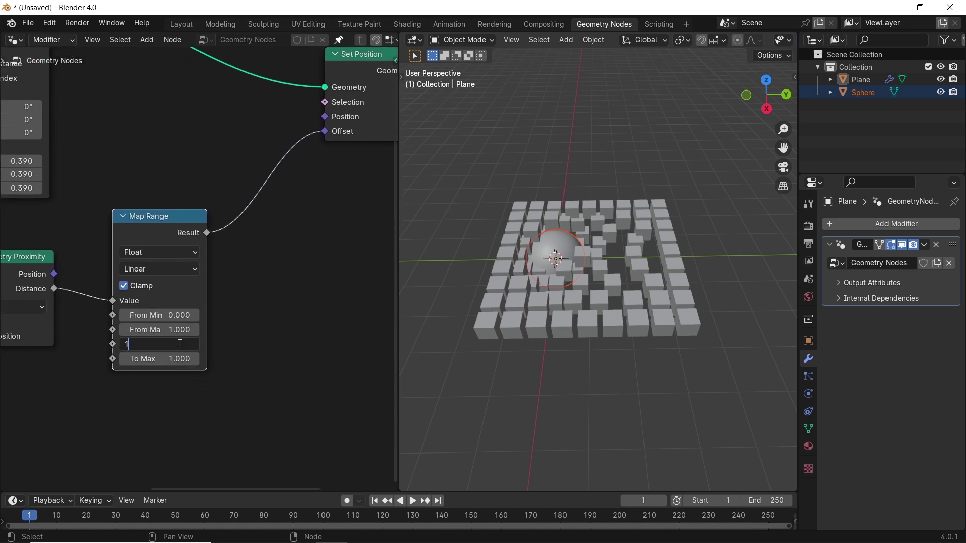
key(Return)
click(172, 361)
text(0)
key(Return)
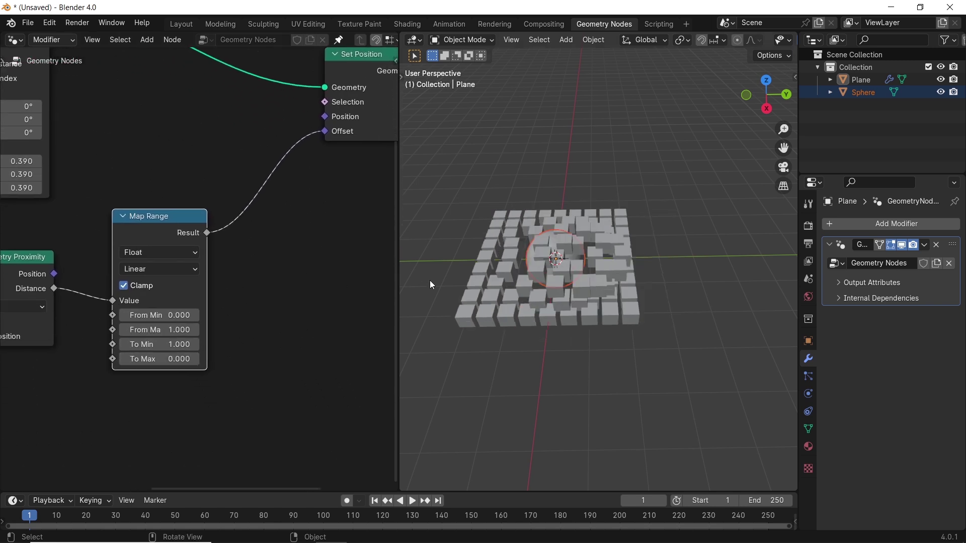
Step: Move the sphere horizontally, with global Z locked, from the grid's centre to its near edge
key(g)
key(shift+z)
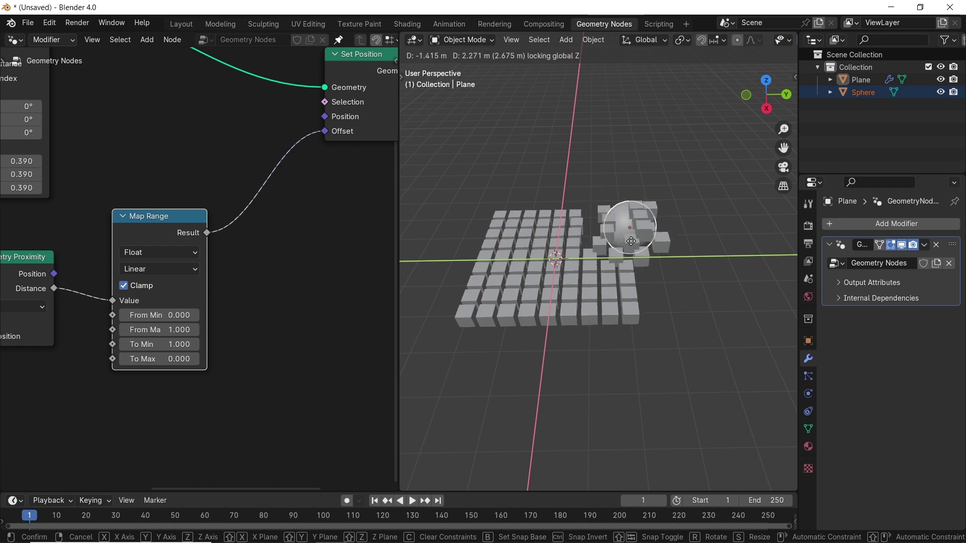
click(614, 305)
Step: Narrow the Map Range input by setting From Min to 0.360 and From Max to 0.680
middle_drag(614, 304, 590, 309)
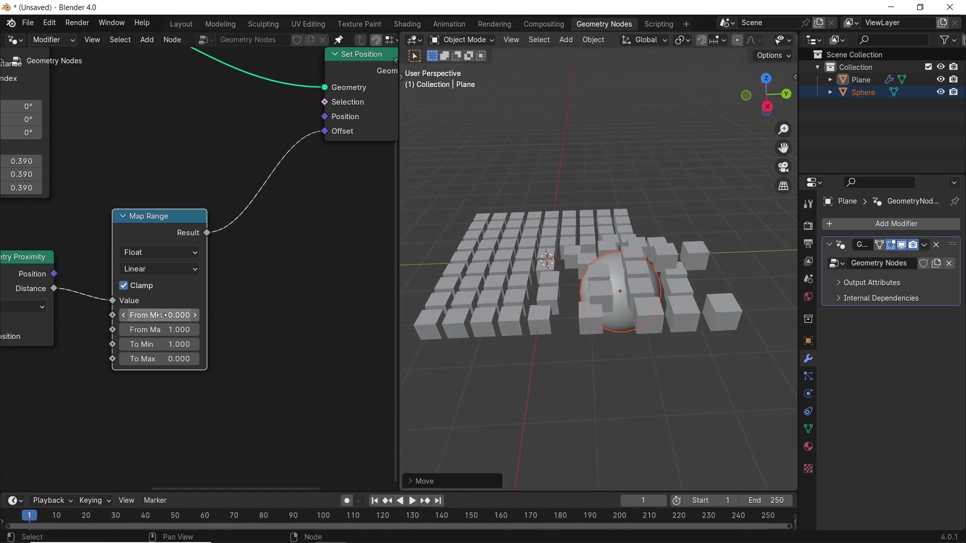
drag(166, 315, 136, 330)
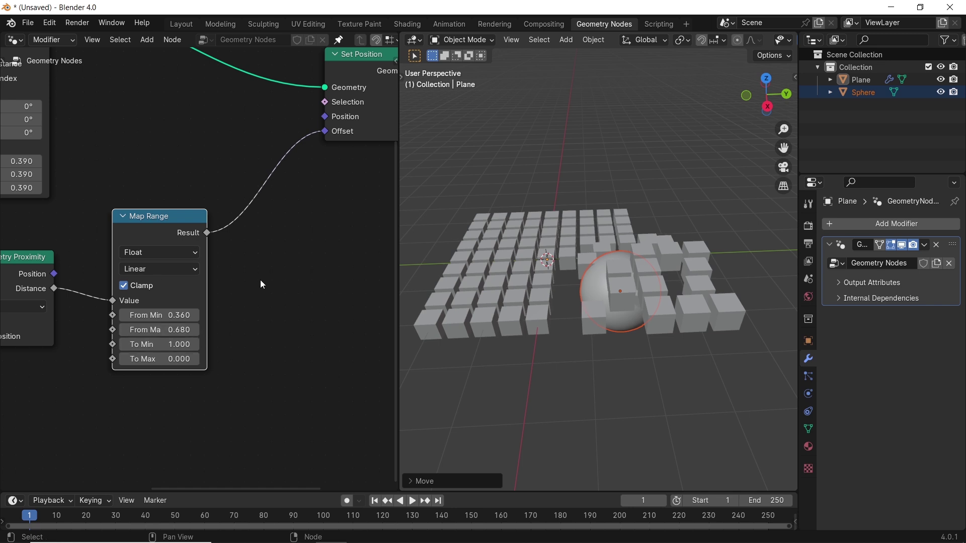
Step: Add a Random Value node beside Map Range and set its data type to Vector
key(shift+a)
click(310, 222)
text(rand)
key(Return)
click(309, 276)
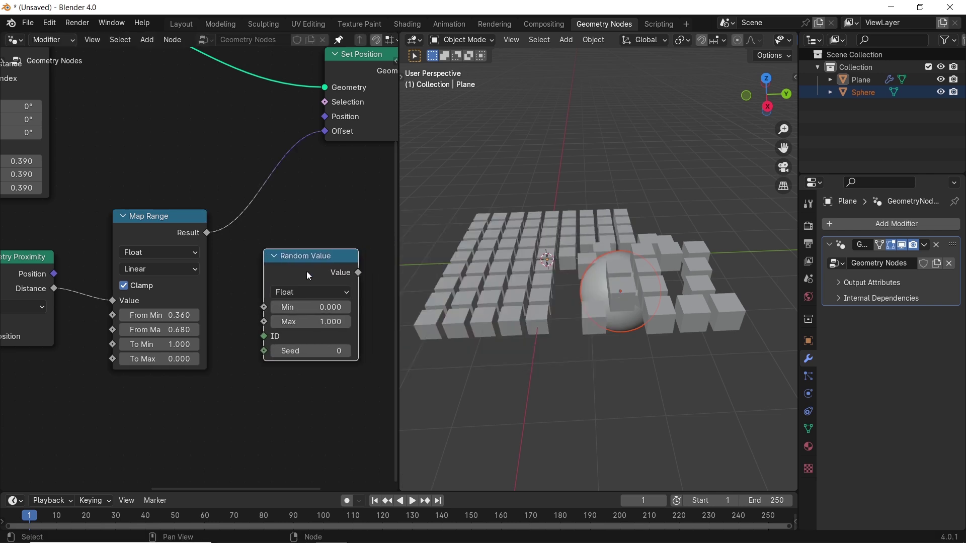
click(332, 291)
click(321, 353)
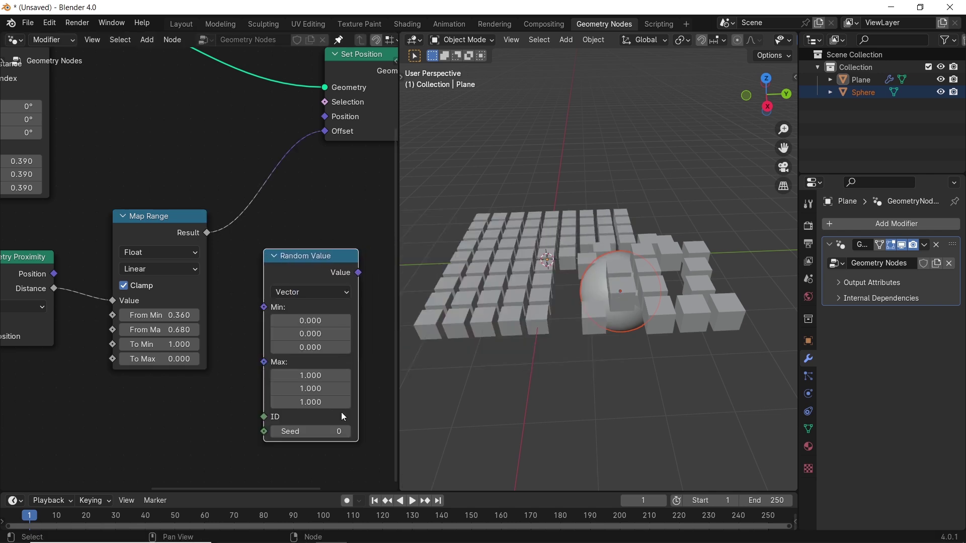
Step: Insert Random Value between Map Range and the Set Position Offset, with the Result feeding Min, and set all Max values to 0.000
drag(318, 260, 289, 192)
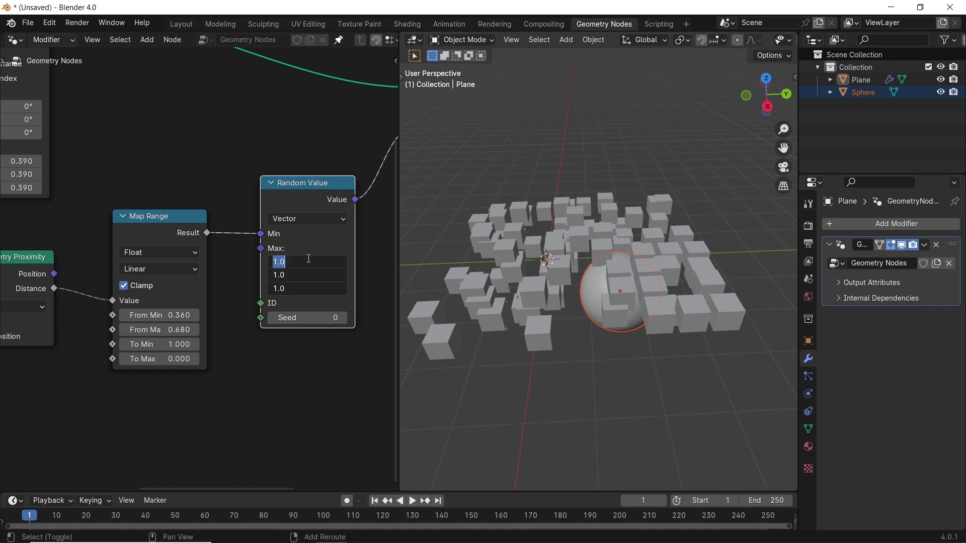
key(Return)
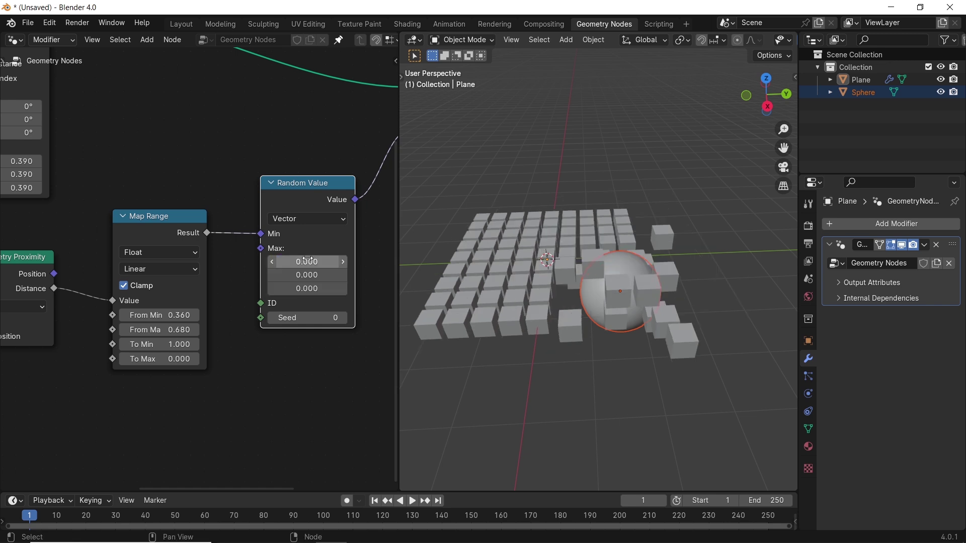
Step: Move the sphere horizontally along the grid's near edge, with global Z locked, to try out the random cube scattering
middle_drag(616, 316, 566, 337)
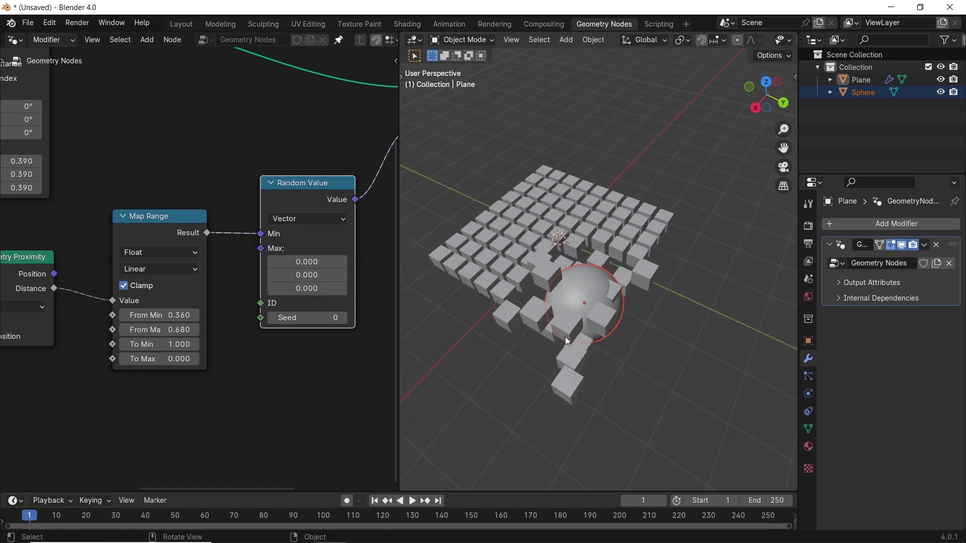
key(g)
key(shift+z)
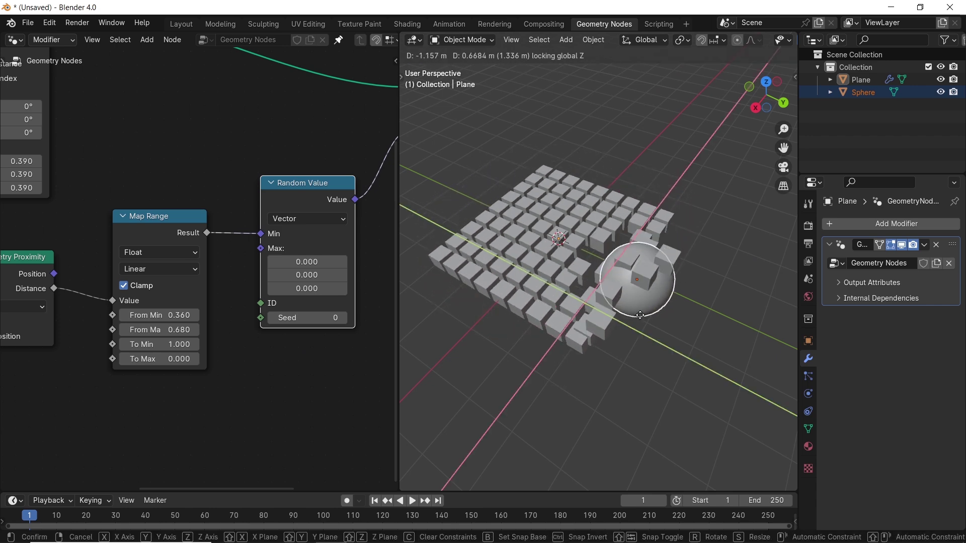
click(643, 338)
Step: Set the Subdivide Mesh level to 4 and the Instance on Points scale to 0.230 on X, Y and Z
middle_drag(84, 144, 342, 216)
click(159, 103)
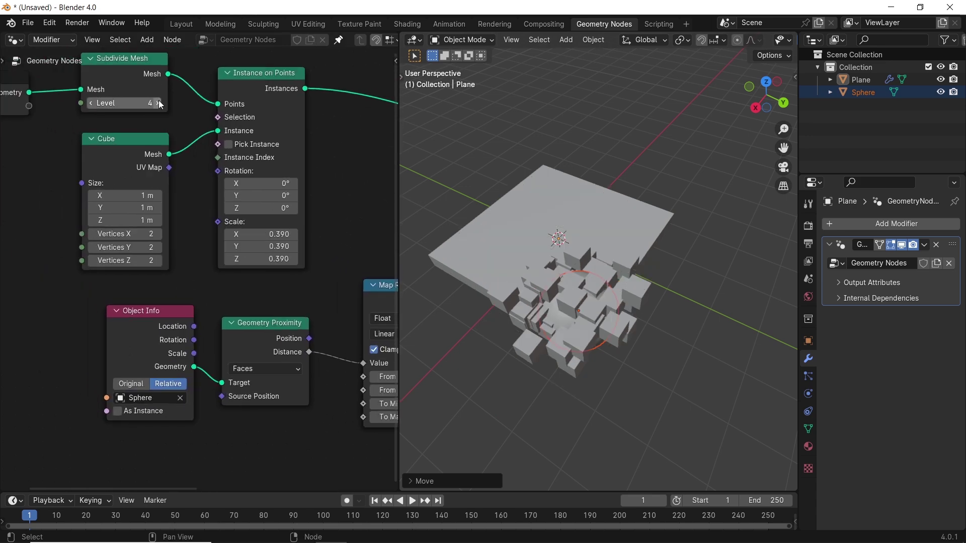
drag(261, 234, 233, 234)
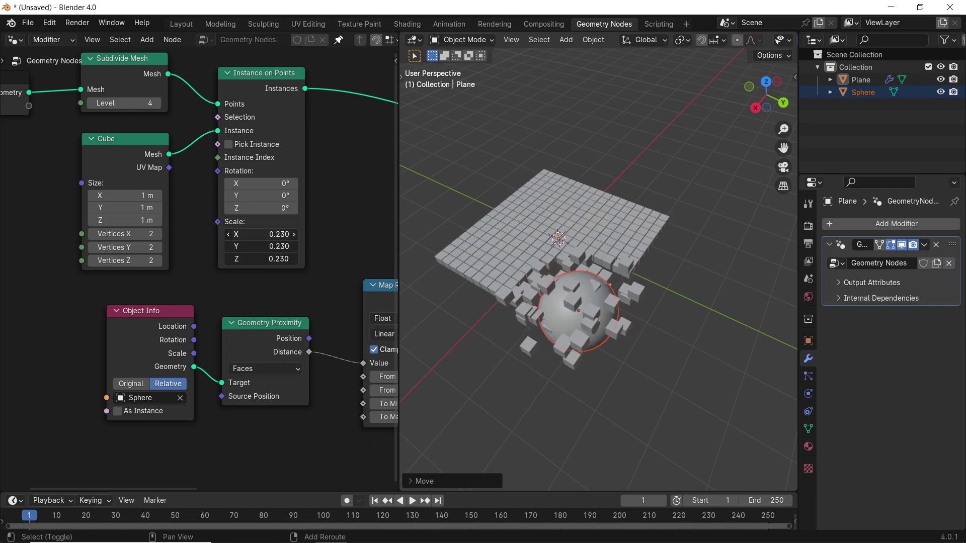
Step: Reposition the sphere horizontally at the edge of the denser grid and examine the scattered cubes up close
scroll(569, 318, up, 3)
middle_drag(569, 318, 638, 318)
key(g)
key(shift+z)
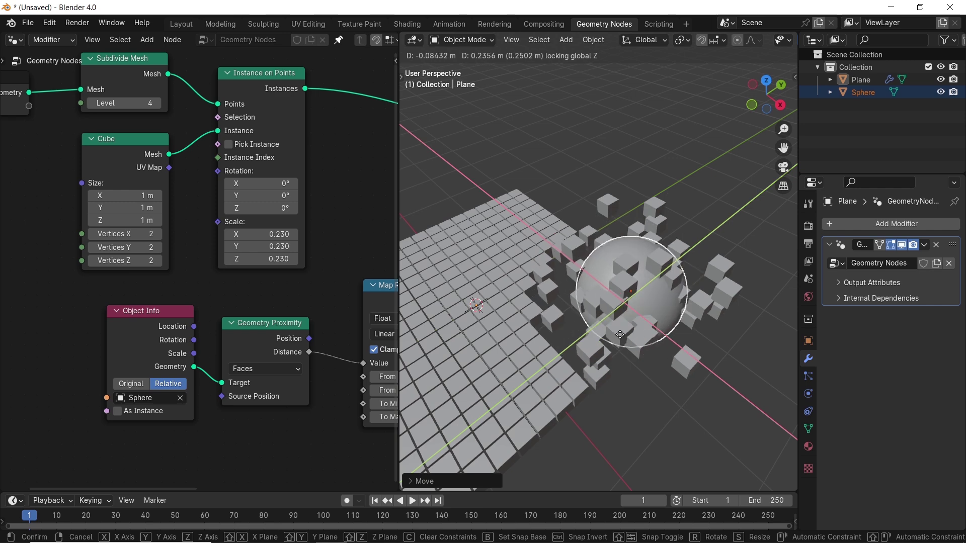
click(630, 371)
middle_drag(630, 372, 632, 373)
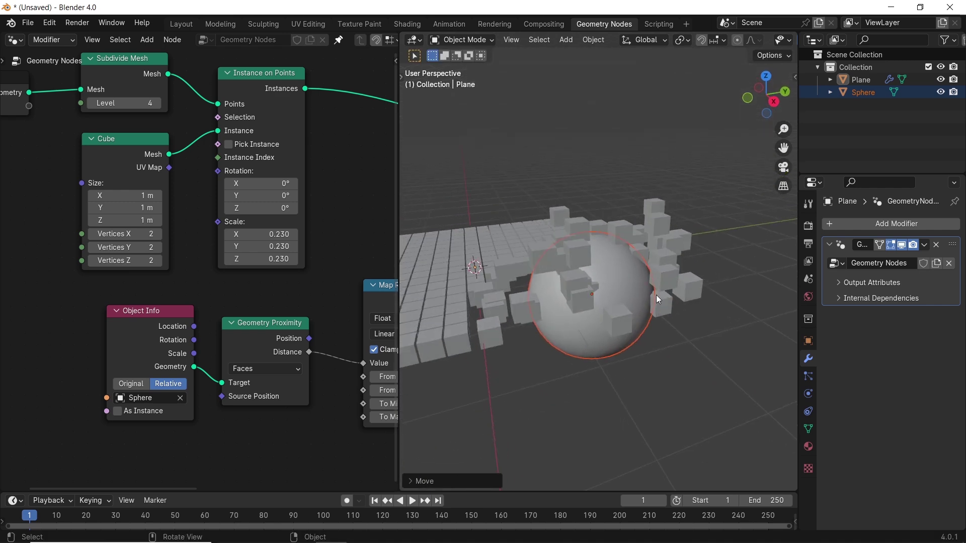
Step: Move the Object Info, Geometry Proximity and Map Range nodes away from Random Value to make room between them
middle_drag(318, 303, 160, 293)
scroll(259, 266, down, 2)
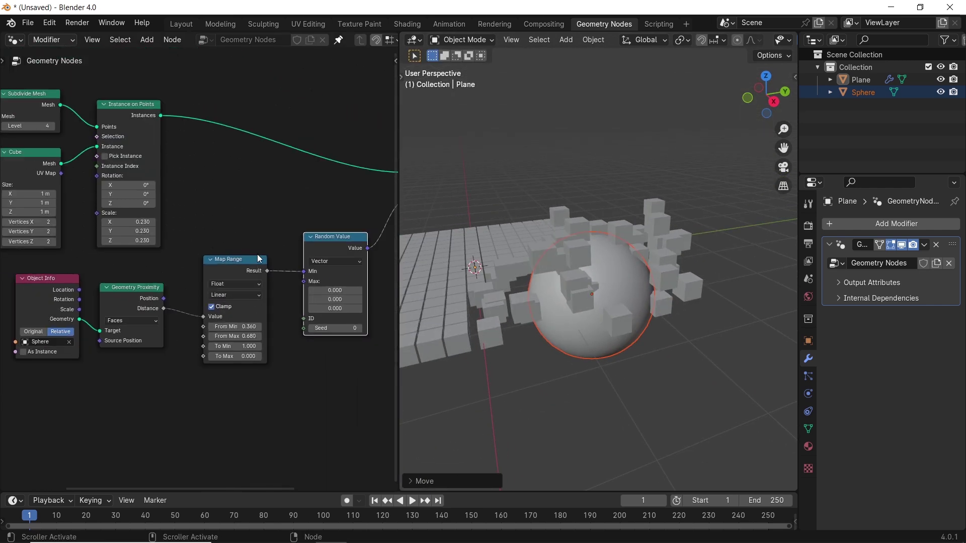
drag(234, 250, 32, 334)
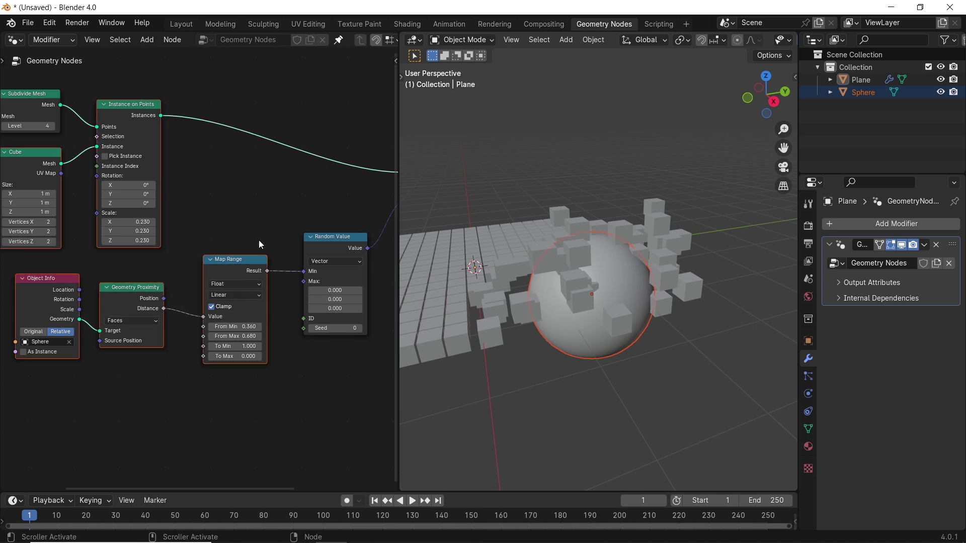
drag(285, 308, 21, 370)
drag(253, 276, 177, 283)
scroll(240, 311, up, 1)
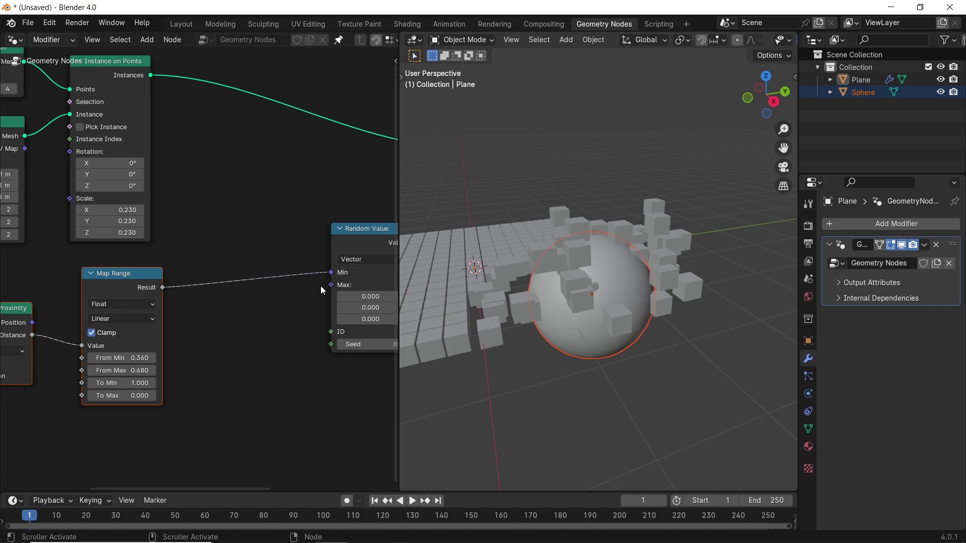
Step: Add a Math node set to Multiply feeding Random Value's Max, and connect the Map Range Result to its first Value
drag(332, 285, 276, 313)
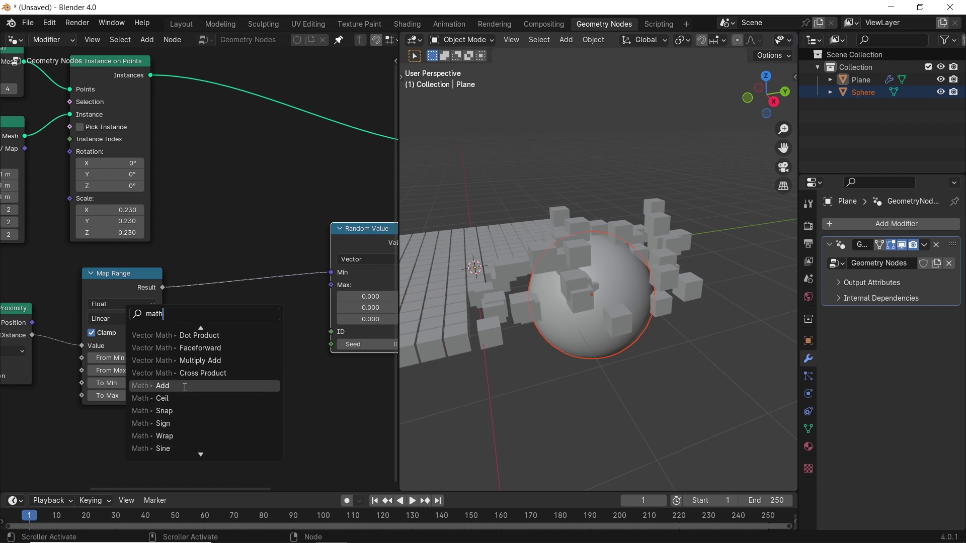
click(161, 386)
click(224, 370)
click(258, 336)
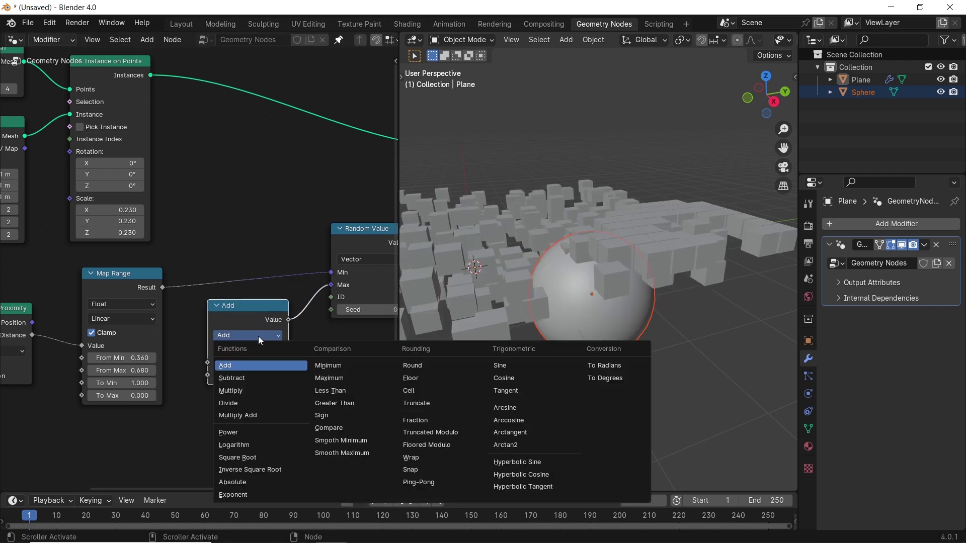
click(250, 389)
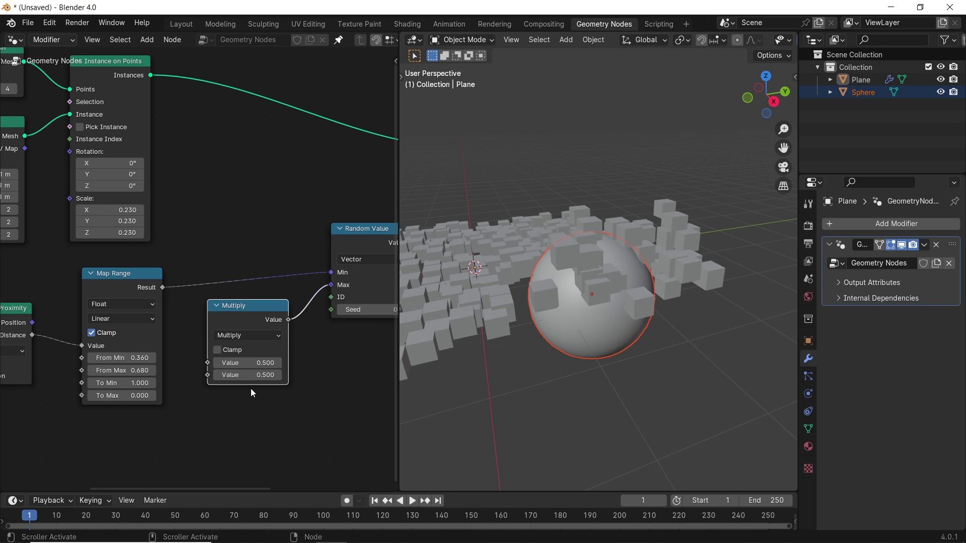
drag(163, 289, 208, 363)
Step: Set the Multiply node's second Value to -1.010 and inspect the cubes scattered around the sphere
middle_drag(577, 291, 591, 308)
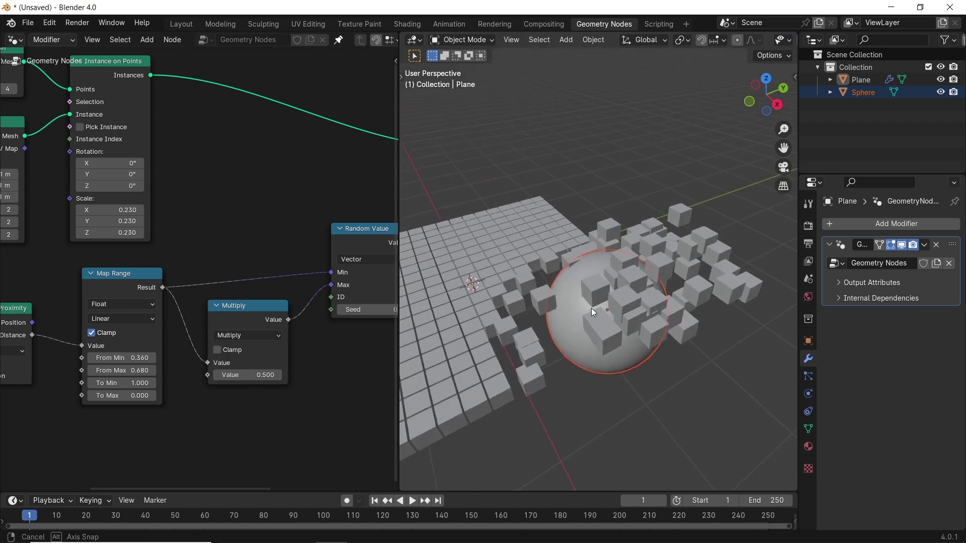
drag(257, 378, 201, 378)
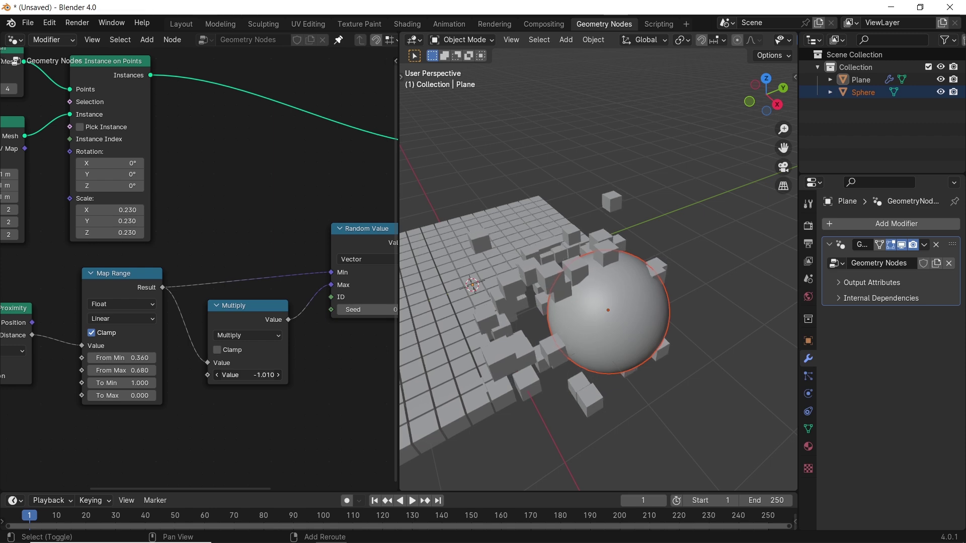
middle_drag(604, 332, 660, 292)
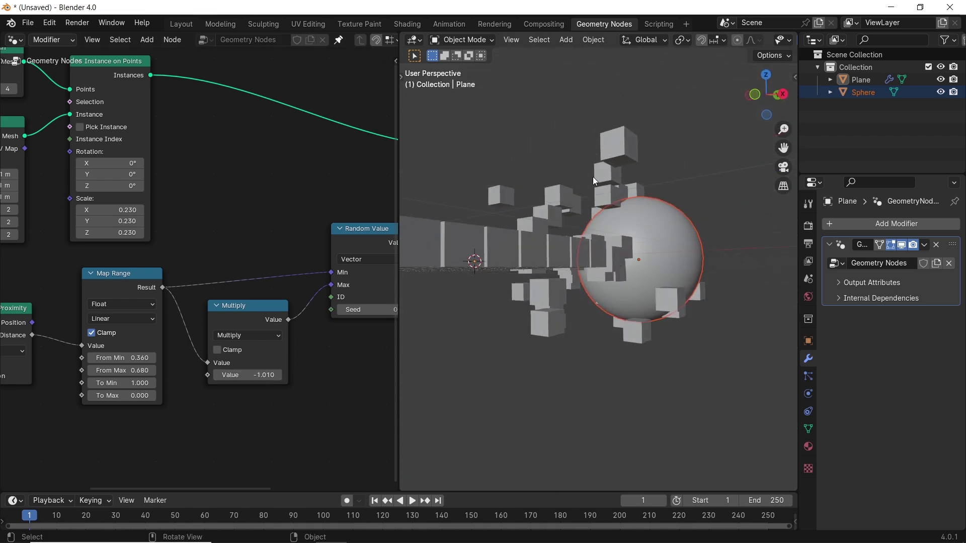
Step: Lower the Map Range From Min to -0.310 while checking the scattered cubes from several angles
scroll(267, 398, up, 3)
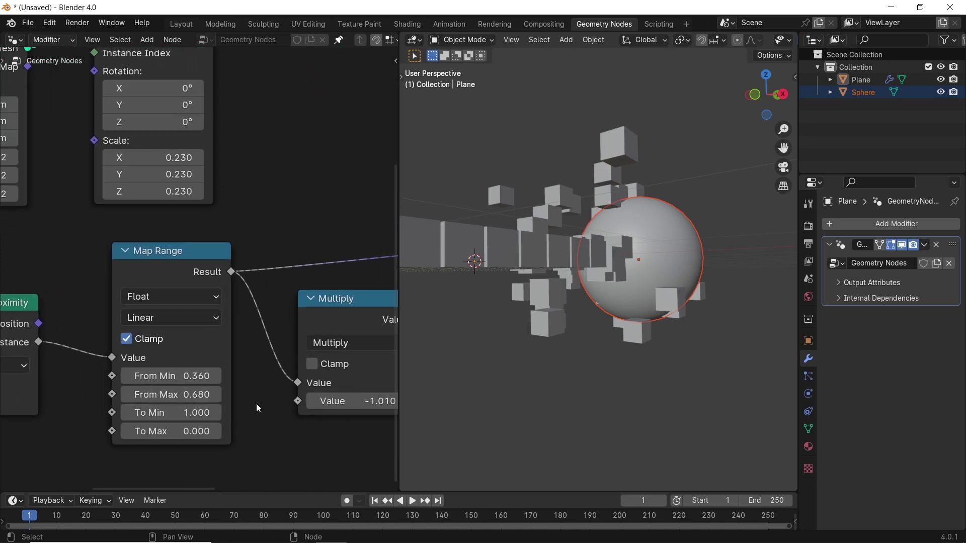
drag(171, 375, 148, 375)
middle_drag(504, 322, 543, 306)
drag(172, 376, 154, 375)
middle_drag(554, 352, 643, 379)
Step: Move the sphere horizontally into the middle of the cube grid, with global Z locked
key(g)
key(shift+z)
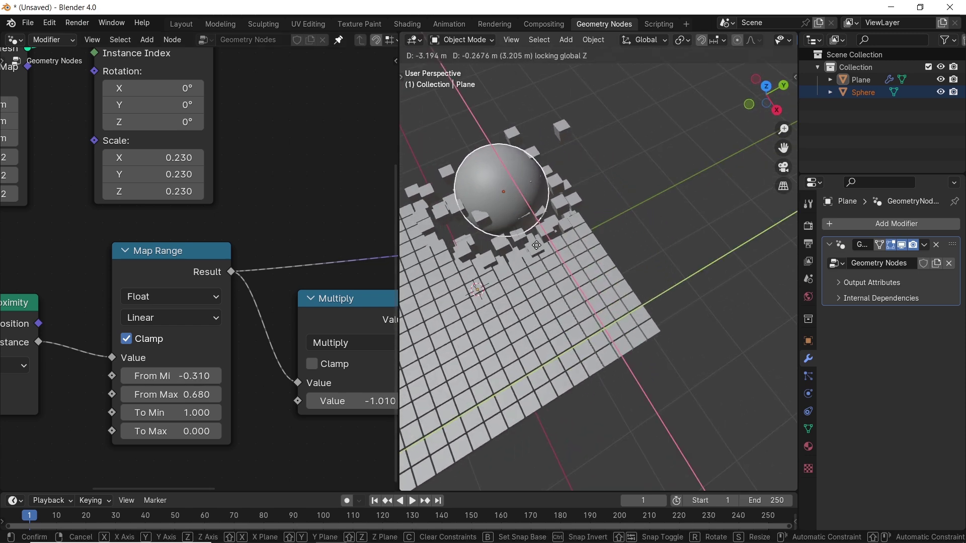
click(568, 332)
middle_drag(569, 332, 649, 347)
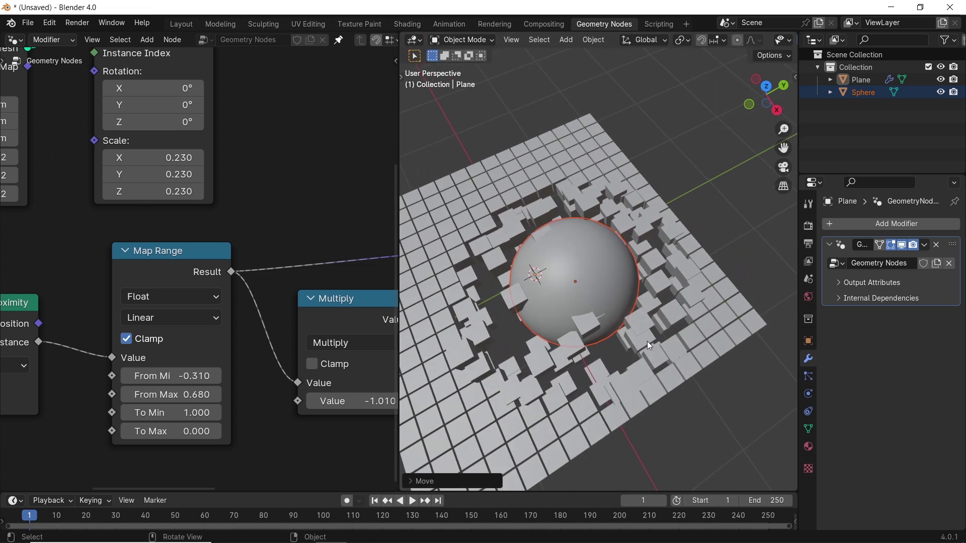
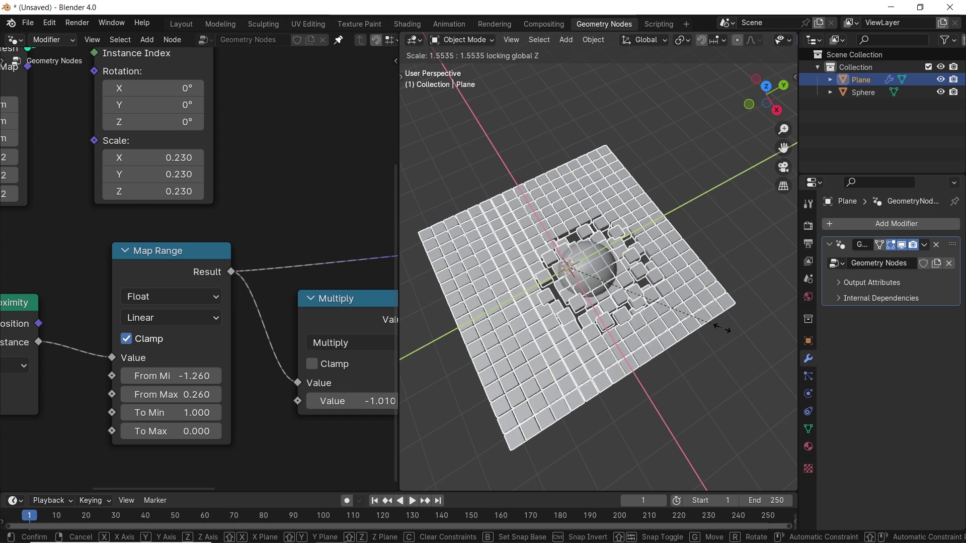
Step: Scale the plane horizontally by about 1.6 with global Z locked, and apply its scale
click(725, 330)
key(ctrl+a)
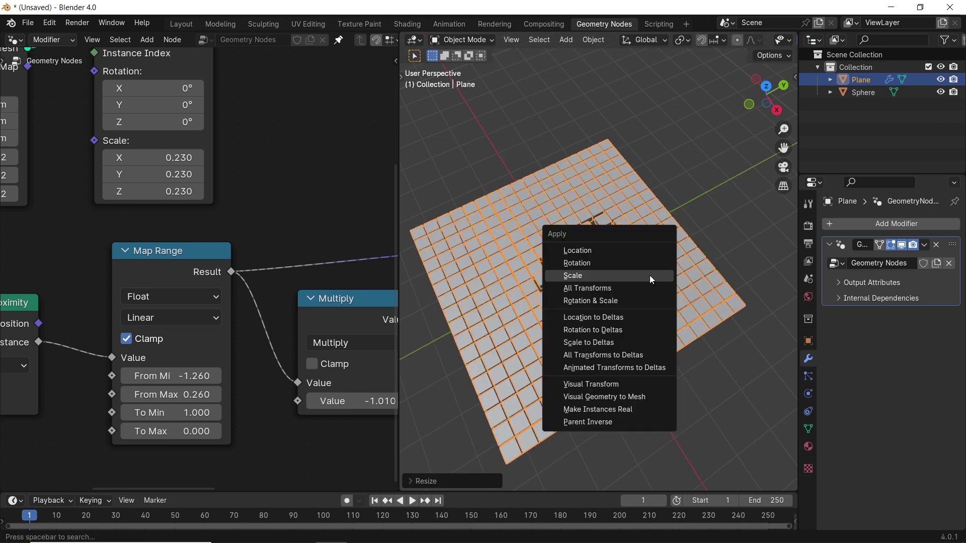
click(650, 276)
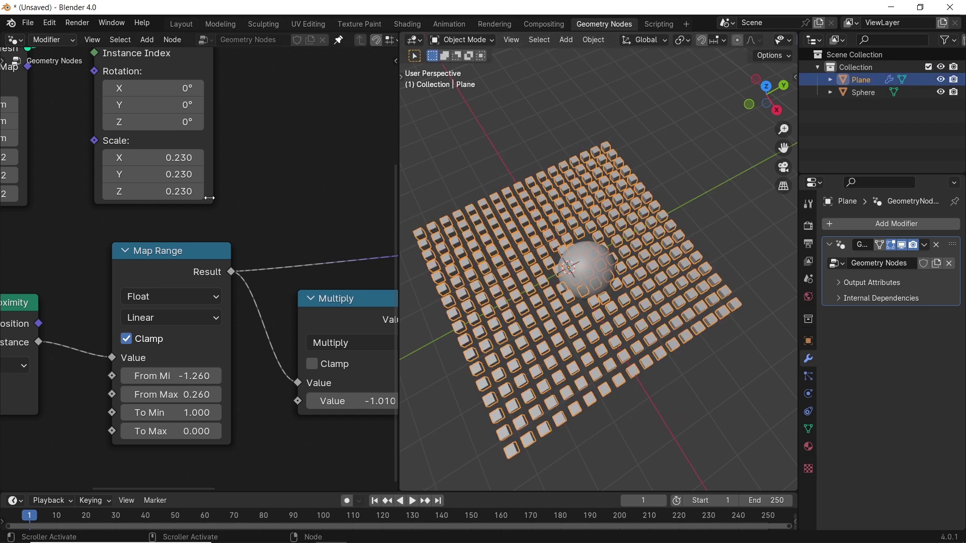
Step: Set the Subdivide Mesh level to 5 and the Instance on Points scale to 0.180 on X, Y and Z
scroll(167, 244, down, 2)
scroll(191, 229, left, 2)
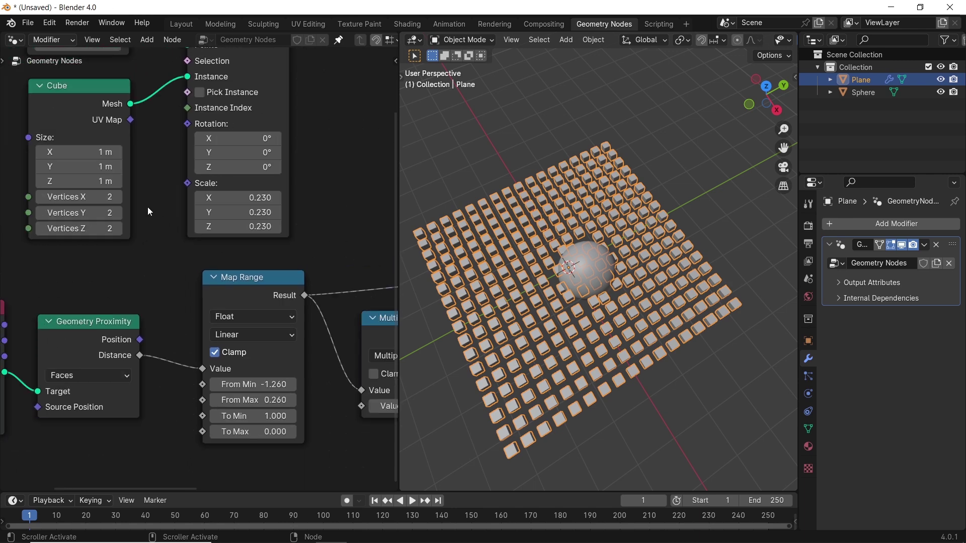
scroll(152, 191, up, 3)
scroll(152, 190, left, 1)
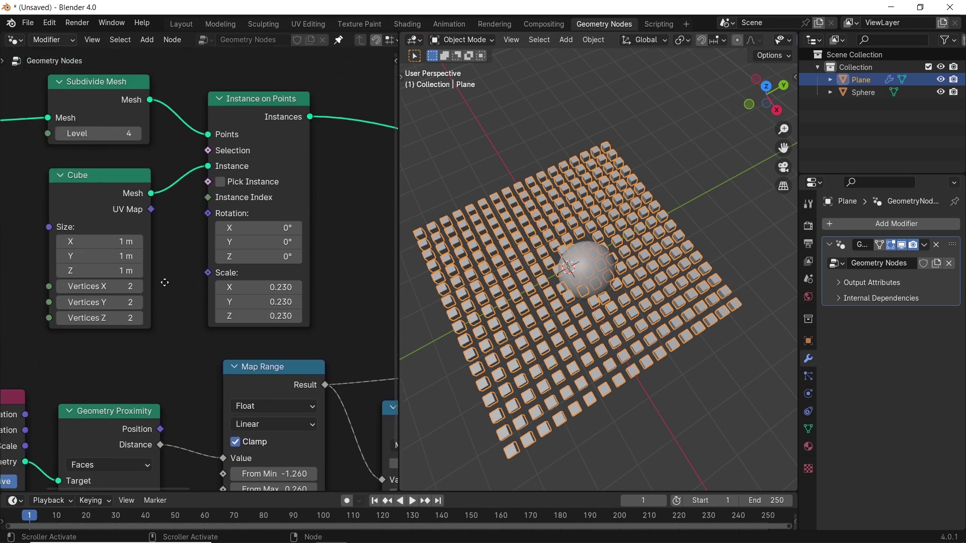
click(144, 138)
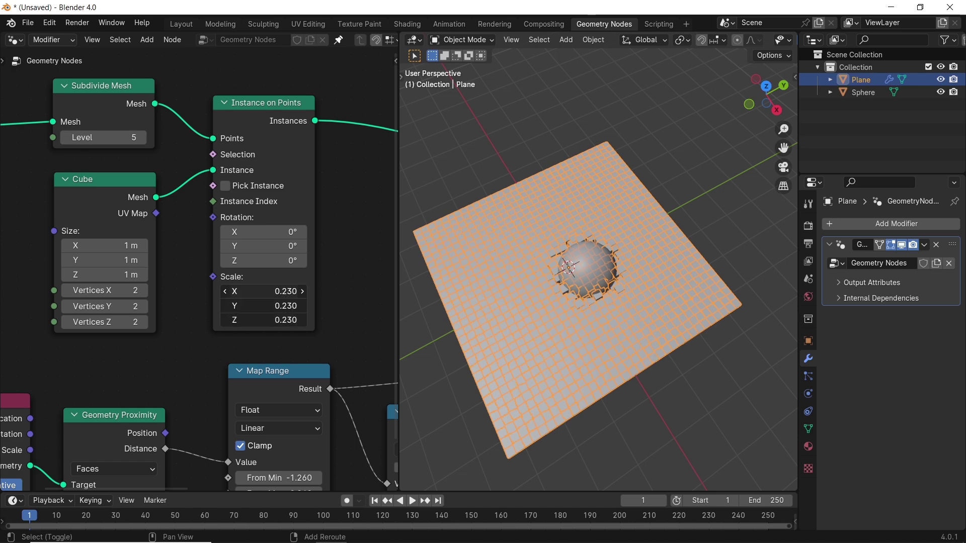
drag(262, 291, 246, 291)
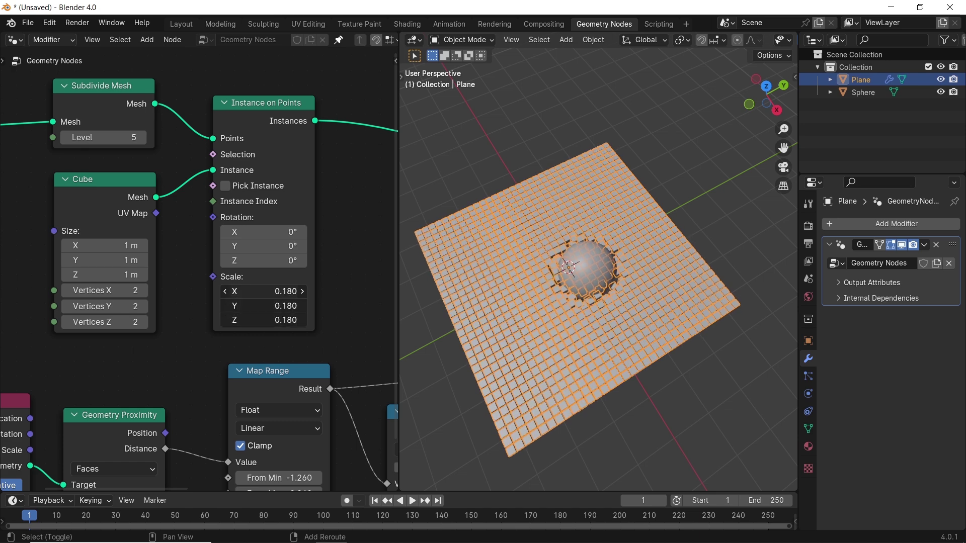
Step: Select the sphere and move it horizontally across the denser grid, with global Z locked
click(588, 261)
scroll(653, 320, up, 2)
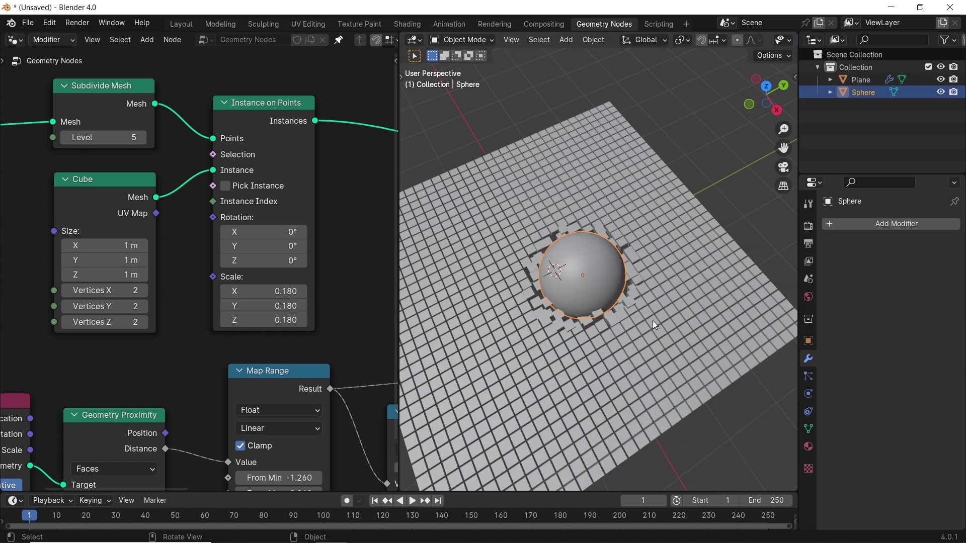
key(g)
key(shift+z)
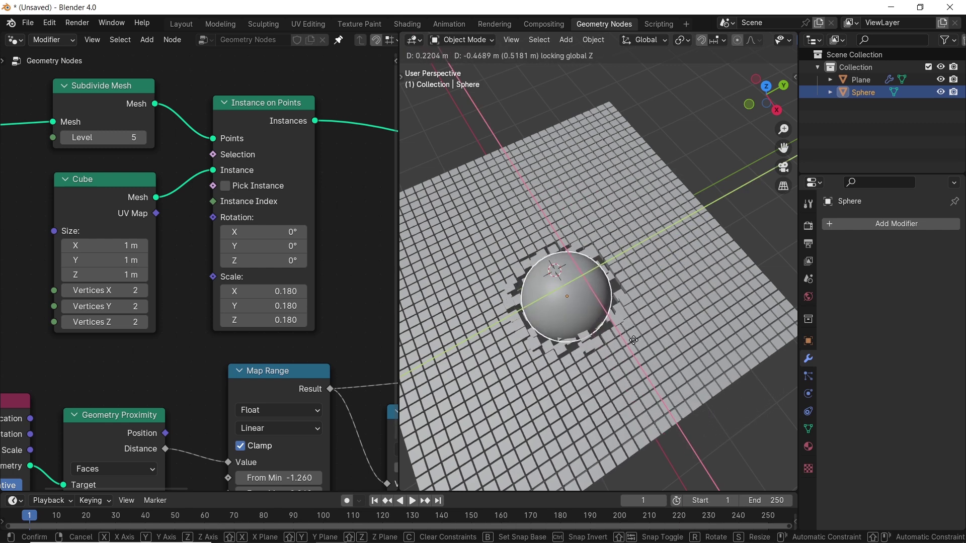
click(613, 328)
Step: Switch the viewport shading to MatCap lighting with Object color and choose a glossy reflective matcap
middle_drag(727, 47, 582, 49)
click(786, 40)
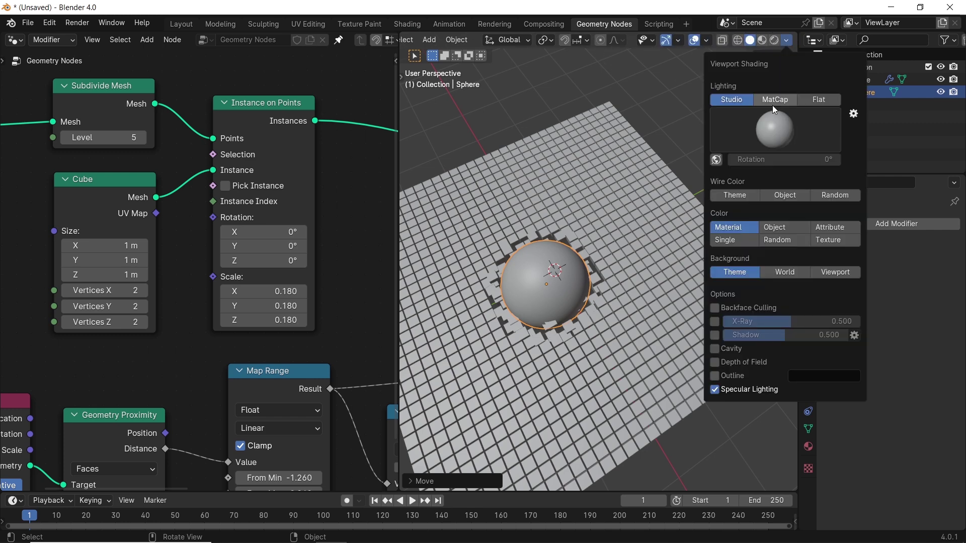
click(773, 103)
click(784, 214)
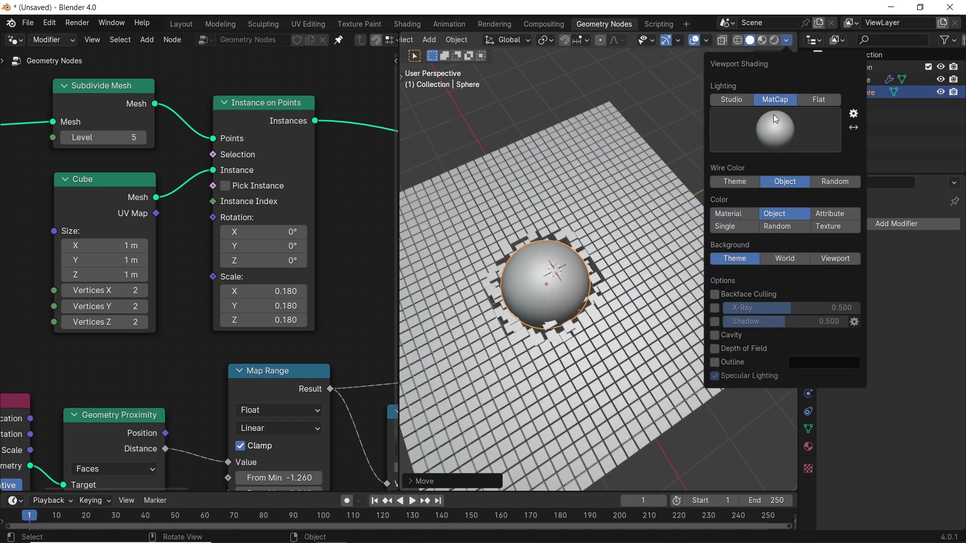
click(777, 122)
click(754, 171)
middle_drag(609, 200, 638, 293)
Step: Move the sphere horizontally to the near edge of the grid, with global Z locked
key(g)
key(shift+z)
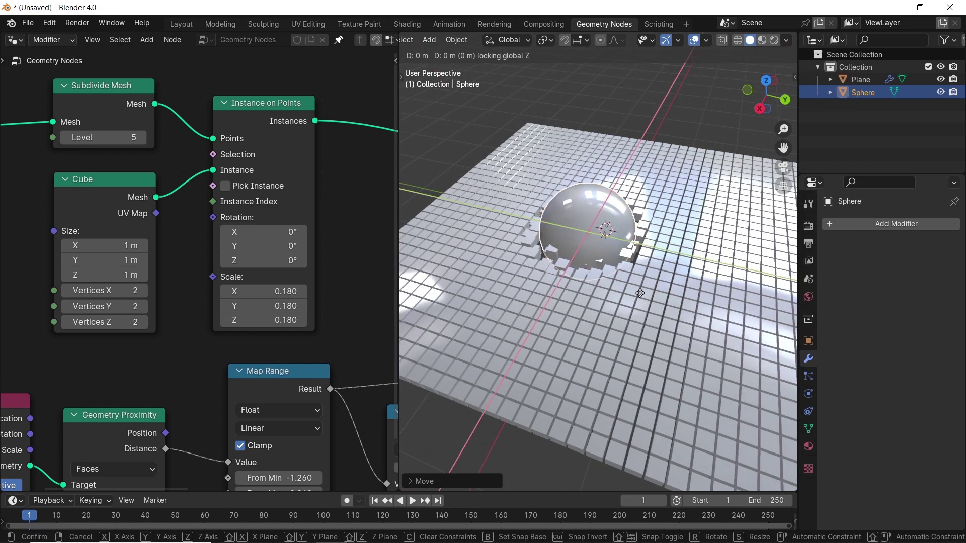
click(603, 427)
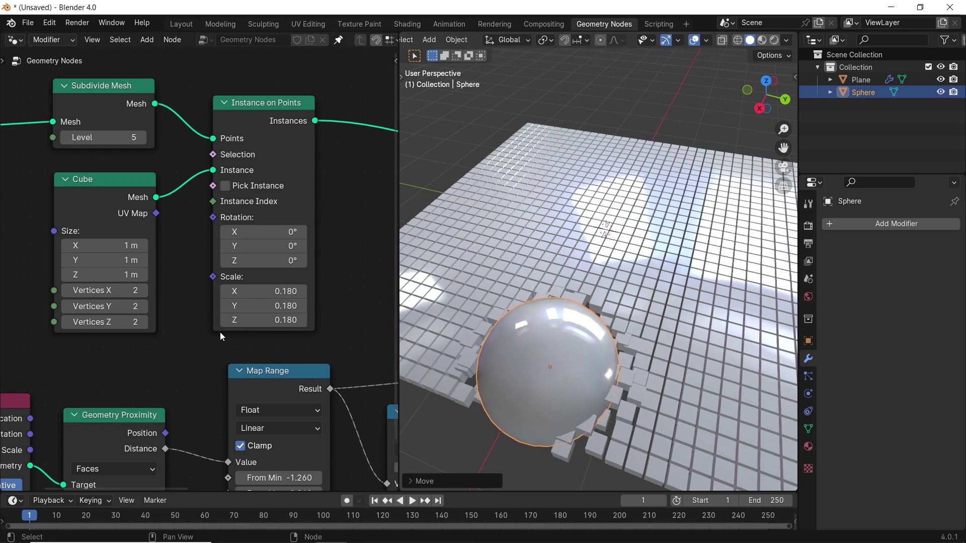
Step: Review the node chain from Object Info and Geometry Proximity through Map Range and Multiply to Random Value
scroll(155, 352, down, 3)
middle_drag(250, 337, 196, 340)
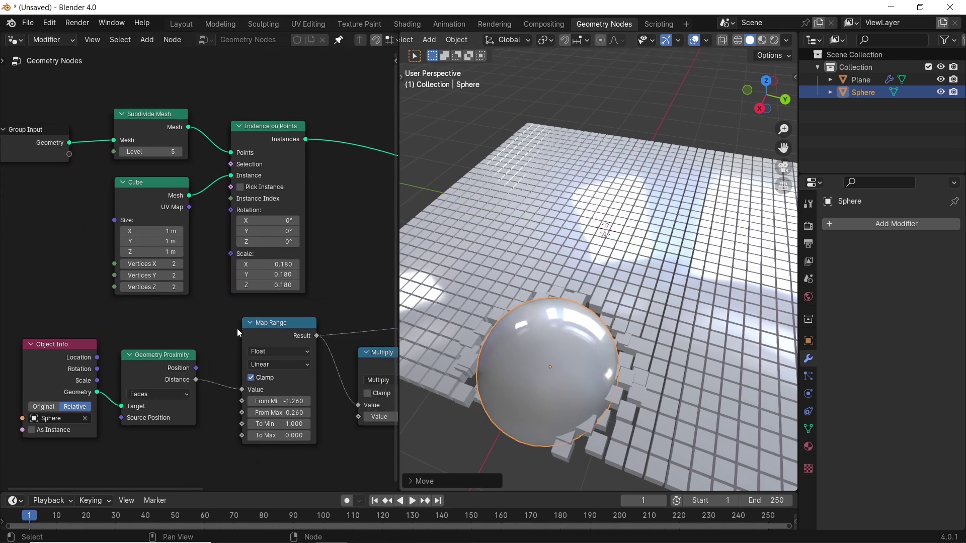
middle_drag(252, 306, 246, 277)
drag(246, 277, 69, 348)
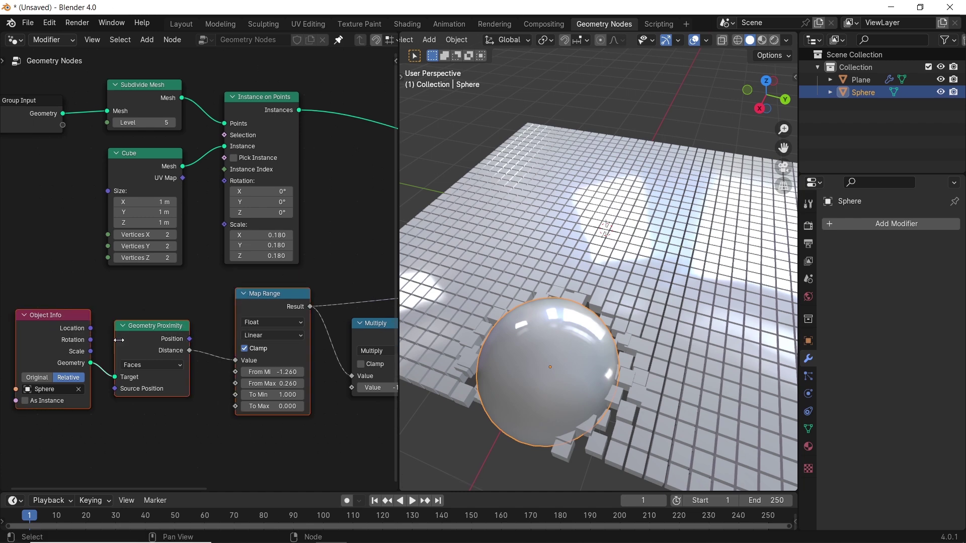
click(270, 314)
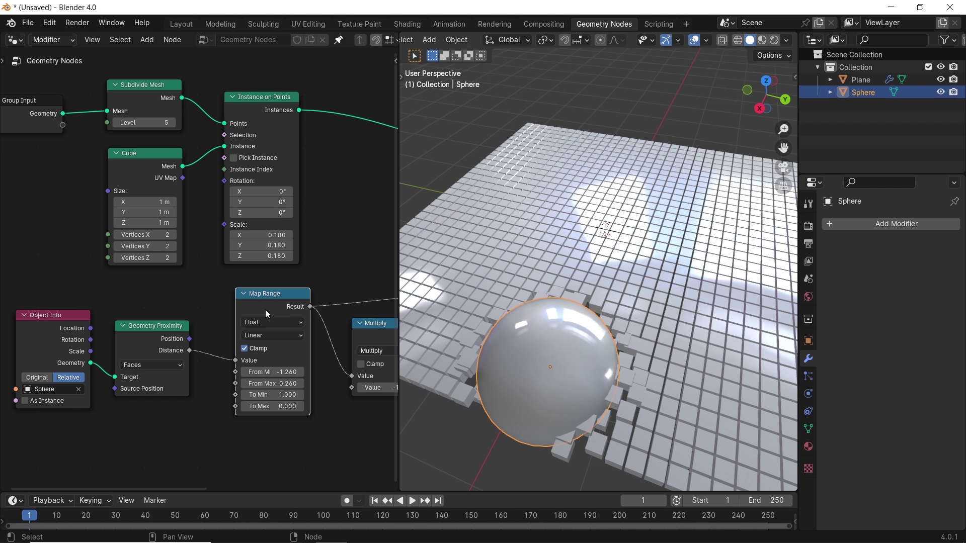
scroll(274, 308, down, 2)
ctrl+scroll(329, 385, right, 6)
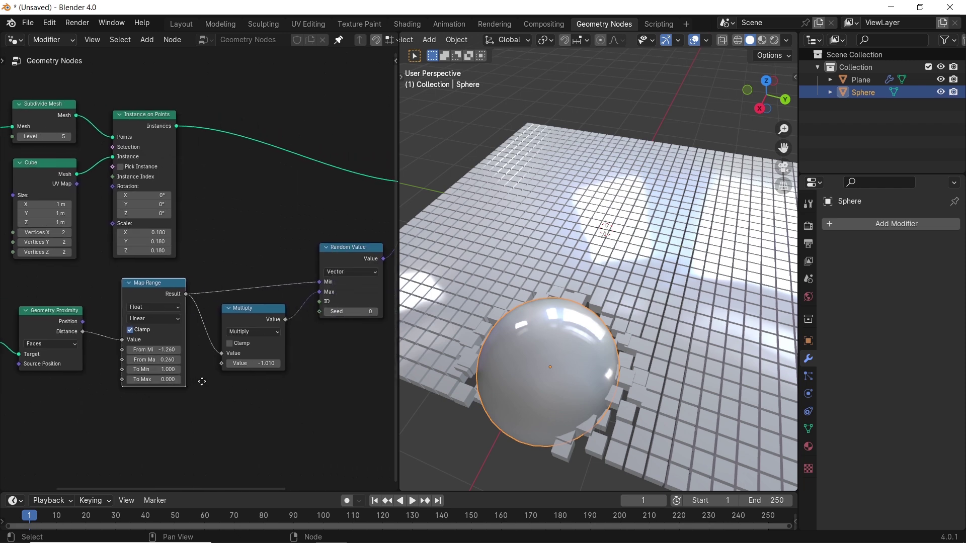
scroll(262, 378, up, 2)
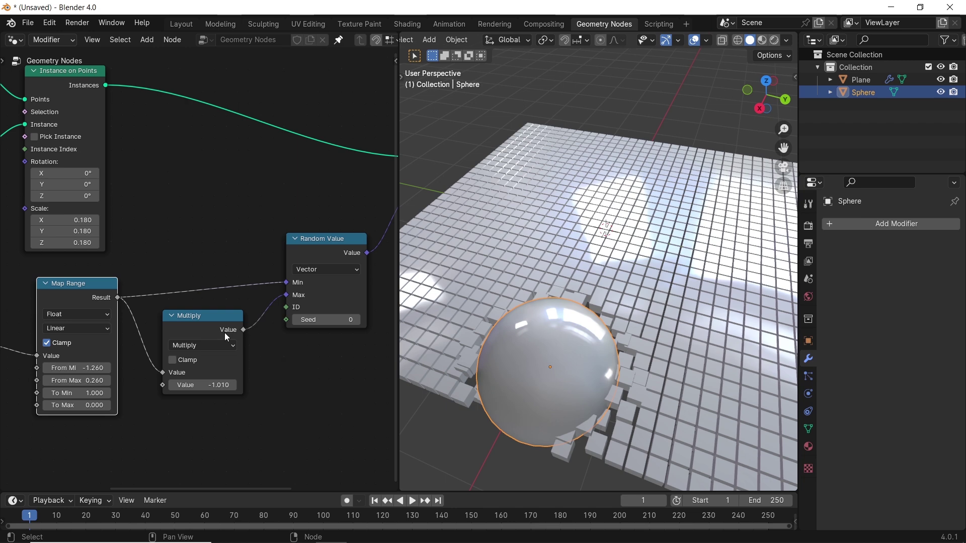
Step: Try out the Random Value node's Seed setting with the Multiply output feeding its Max
drag(281, 301, 251, 328)
drag(286, 298, 285, 298)
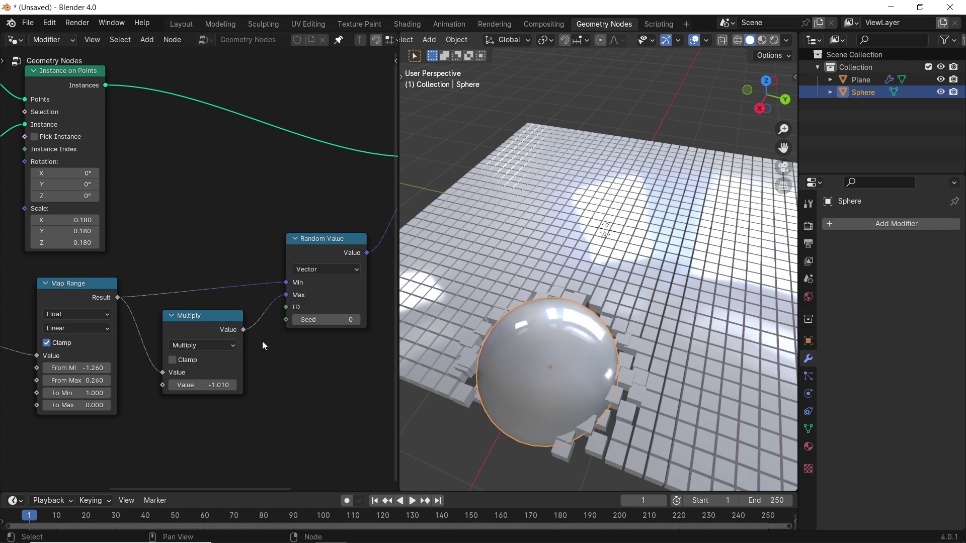
click(358, 320)
drag(315, 323, 302, 323)
Step: Connect the Geometry Proximity Distance to the Instance on Points Scale and move the sphere horizontally to test the distance-based scaling
middle_drag(139, 250, 324, 261)
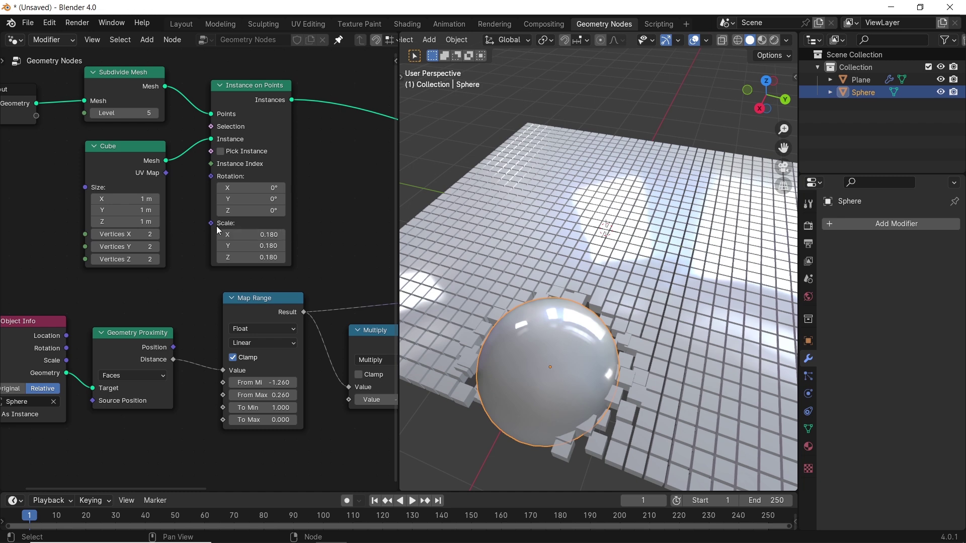
drag(174, 360, 211, 223)
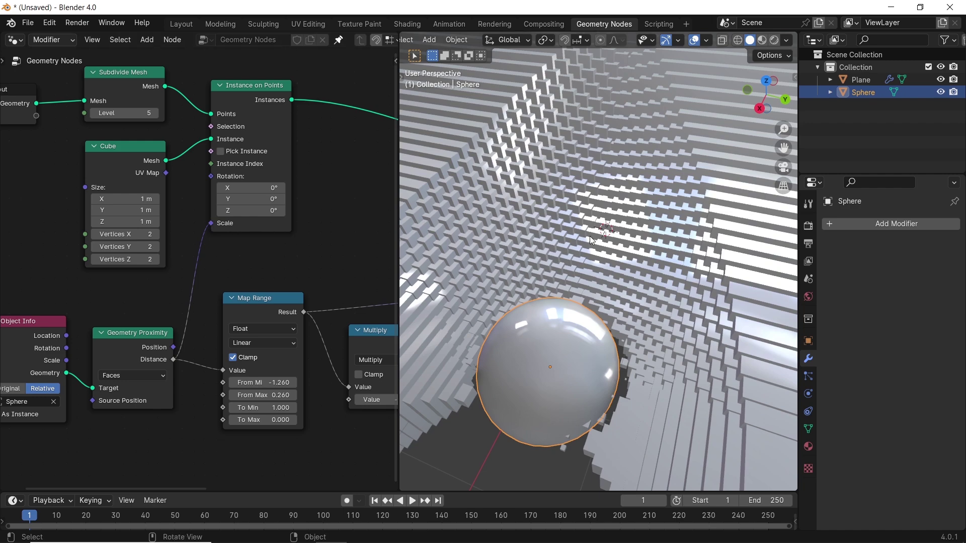
scroll(590, 237, down, 5)
key(g)
key(shift+z)
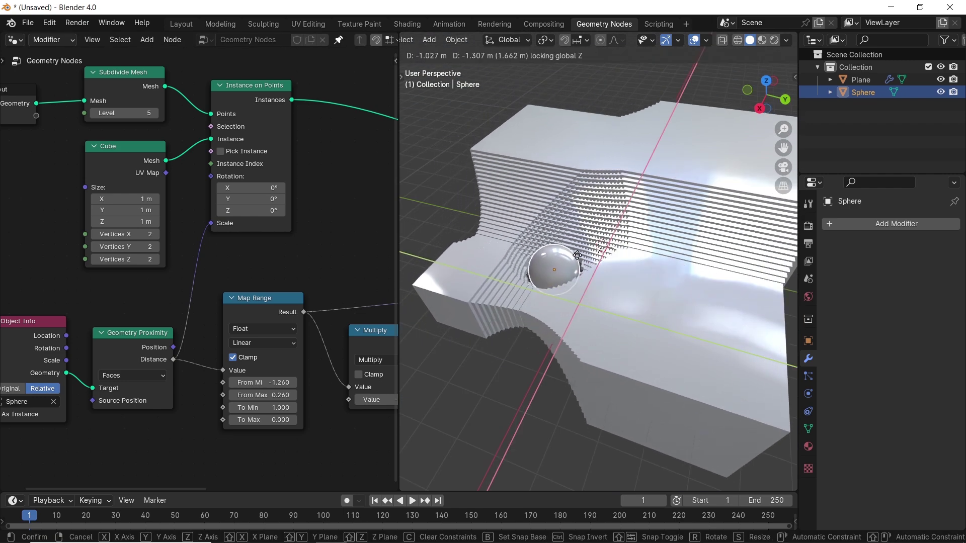
click(607, 322)
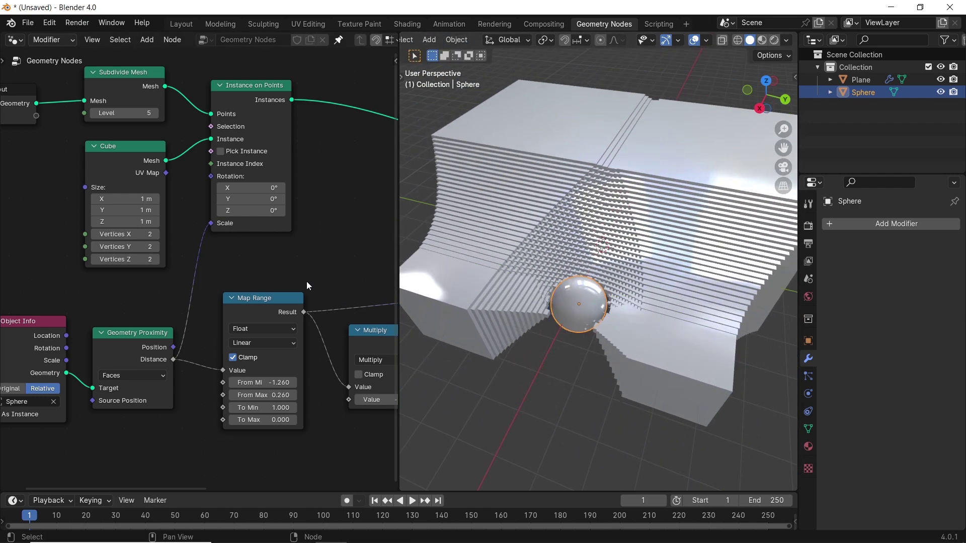
Step: Rewire the Geometry Proximity Distance from Scale to Rotation on Instance on Points and test it by moving the sphere horizontally
drag(211, 223, 210, 181)
scroll(671, 329, up, 5)
key(g)
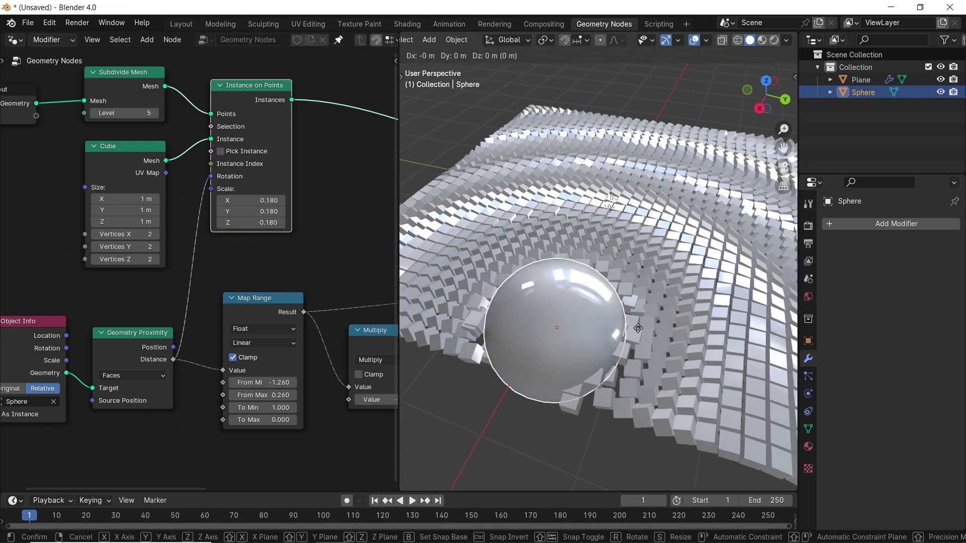
key(shift+z)
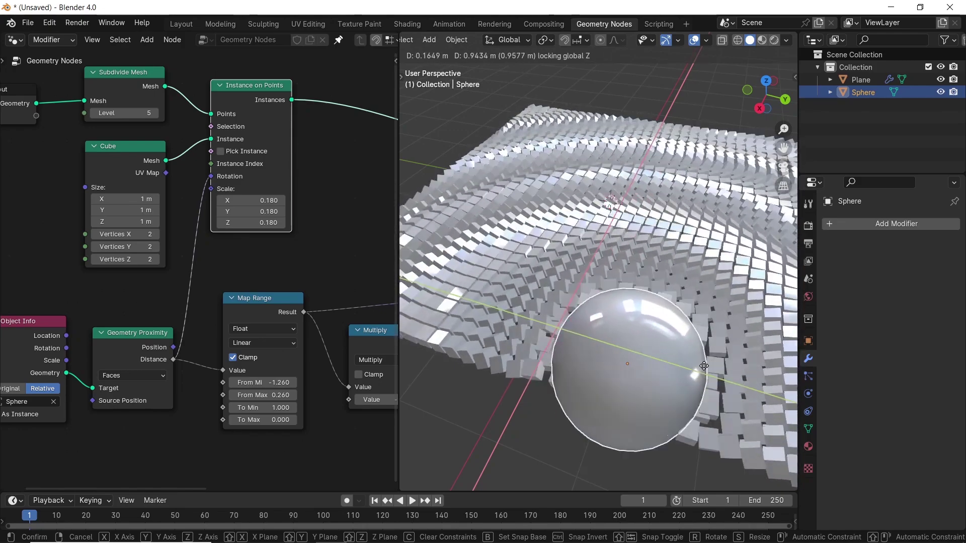
click(635, 334)
Step: Disconnect the Distance output from the Instance on Points Rotation and try moving the sphere horizontally
drag(211, 176, 198, 234)
key(g)
key(z)
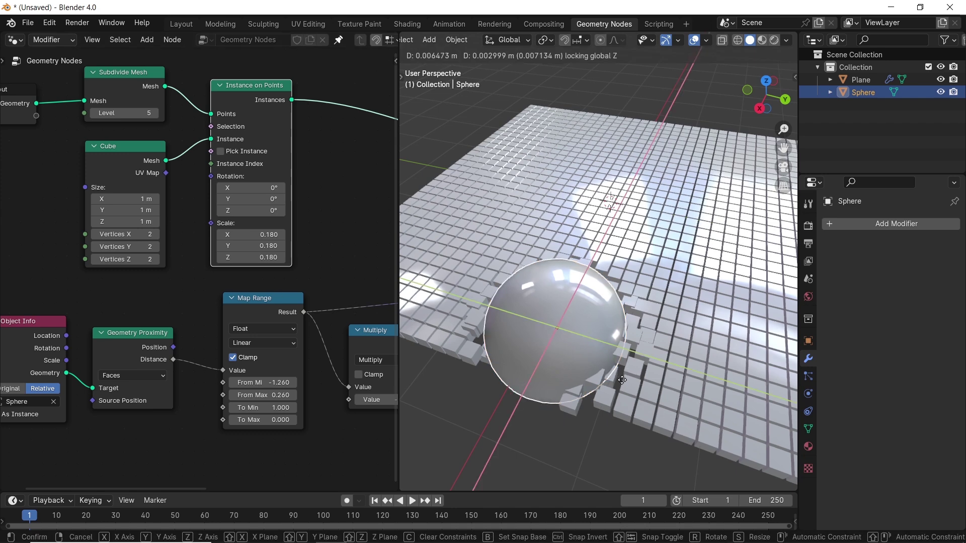
key(Escape)
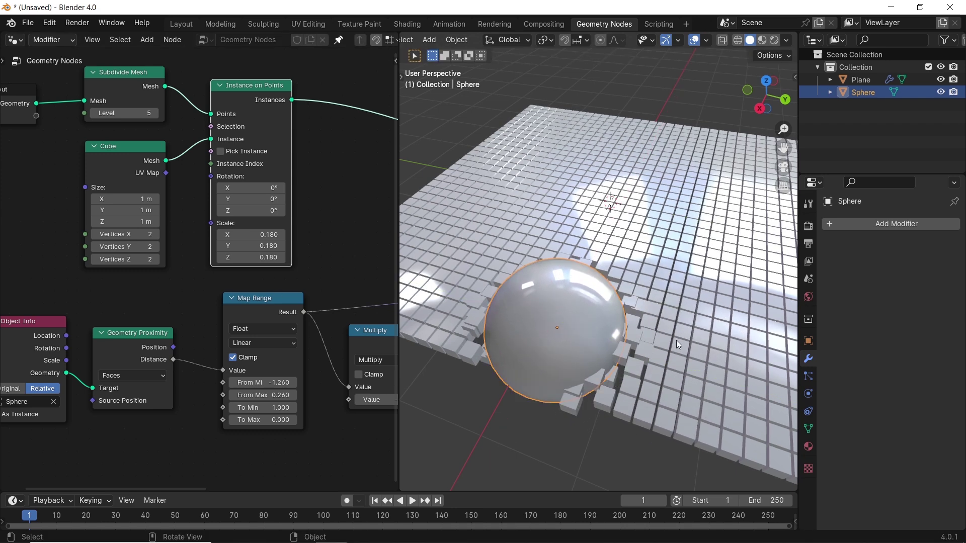
Step: Shift the Geometry Proximity and Map Range nodes aside and connect the Distance output to the Instance on Points Rotation
middle_drag(175, 297, 275, 302)
drag(346, 290, 147, 391)
drag(360, 315, 252, 319)
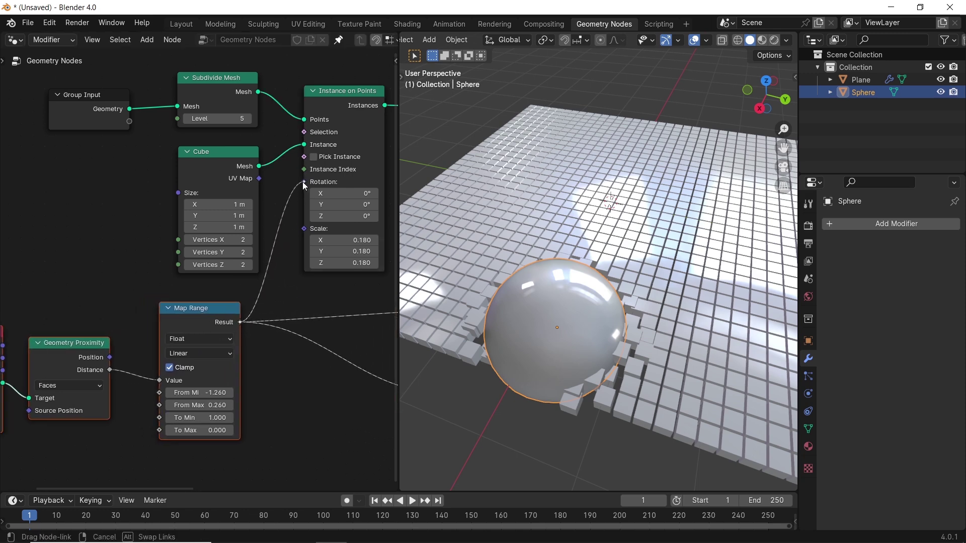
drag(303, 182, 304, 182)
drag(111, 369, 132, 355)
drag(301, 196, 305, 181)
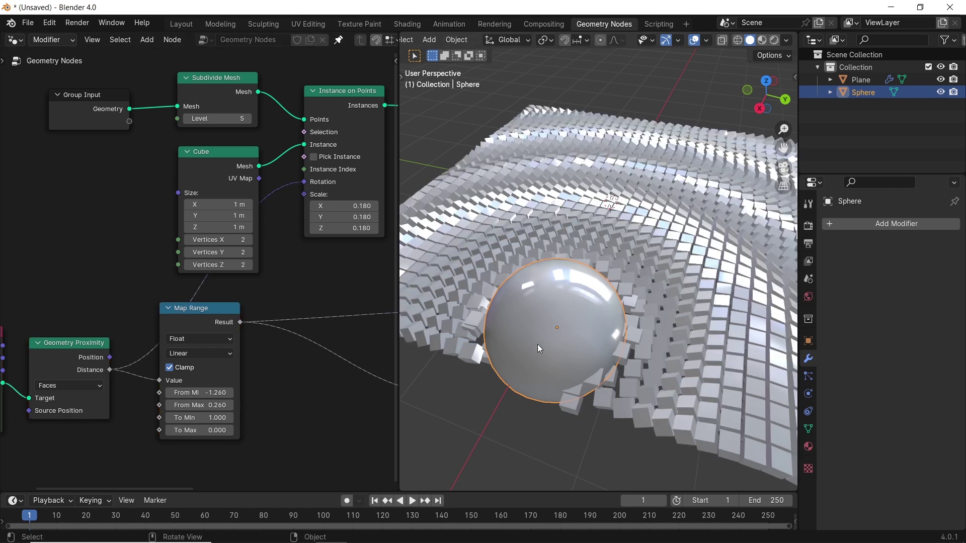
Step: Test the distance-driven rotation by moving the sphere horizontally across the grid with global Z locked
key(g)
key(shift+z)
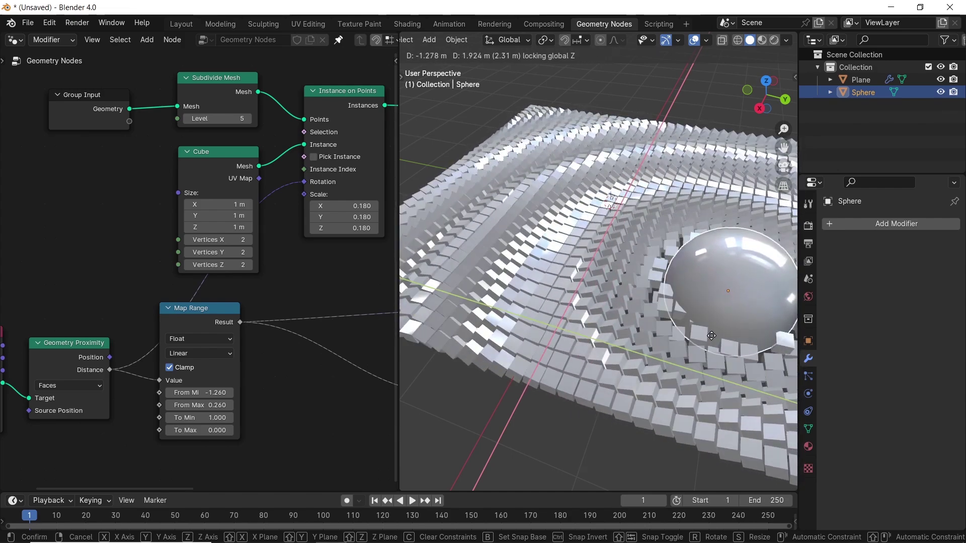
click(652, 344)
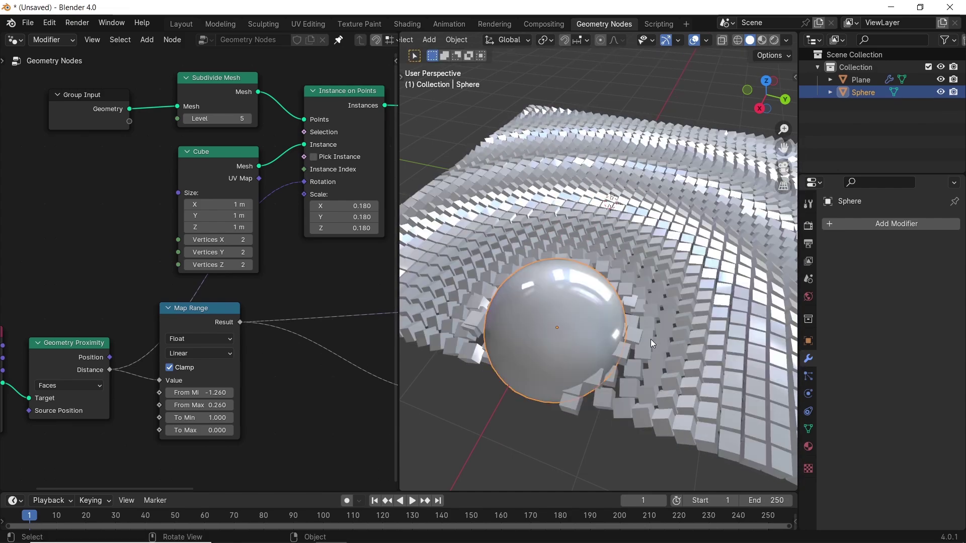
Step: Insert a duplicate of Map Range between Distance and Rotation, with From Min 0.220 and From Max 0.910
drag(209, 317, 267, 354)
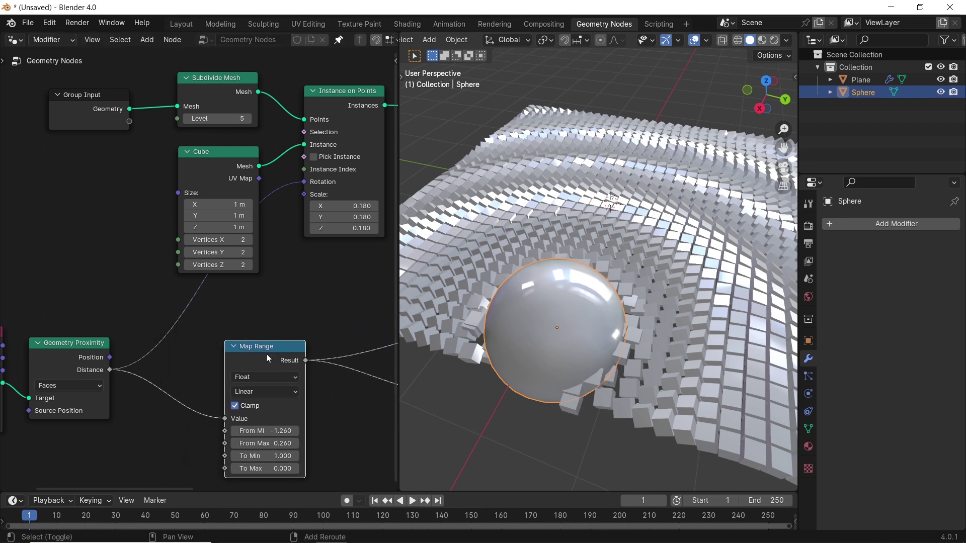
key(shift+d)
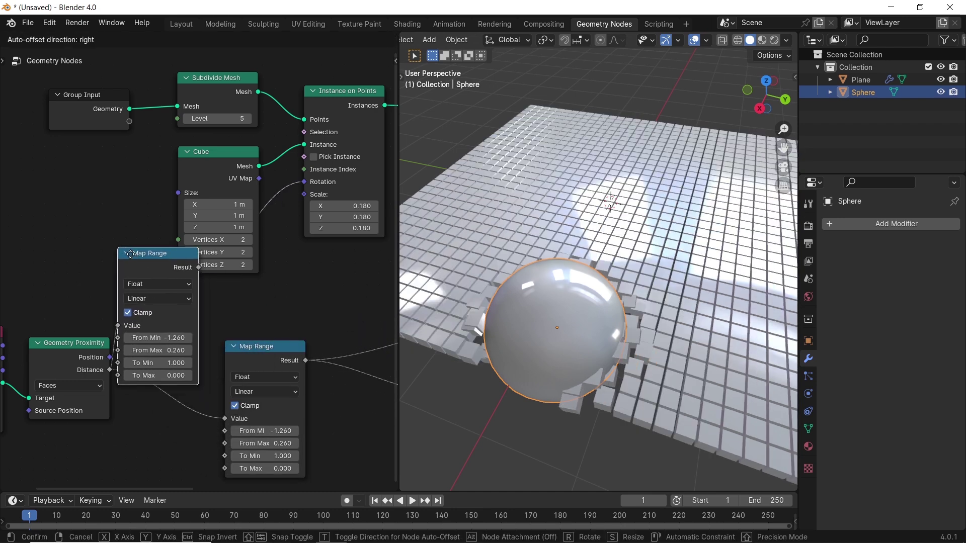
click(104, 195)
drag(126, 272, 156, 283)
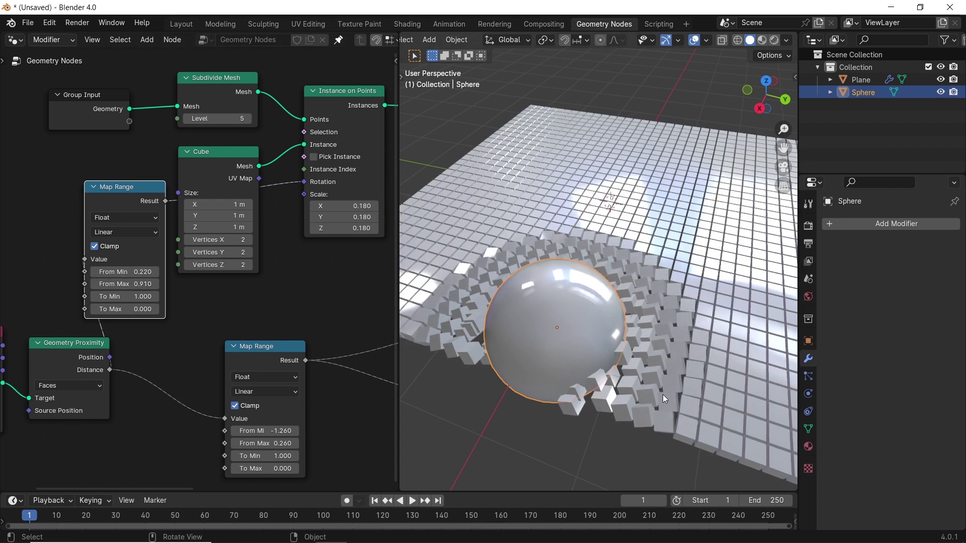
Step: Move the sphere about 0.5 m horizontally along the near edge of the grid, with global Z locked
key(g)
key(shift+z)
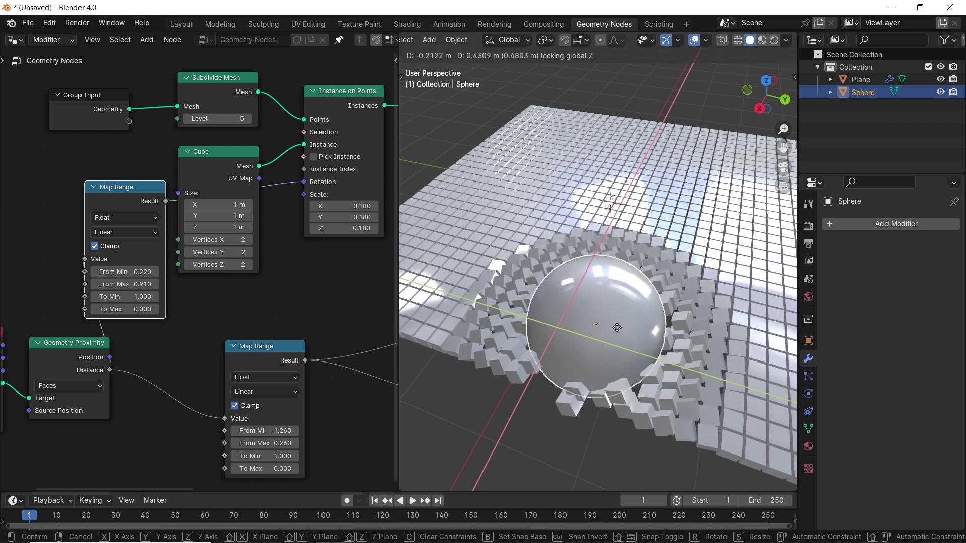
click(617, 335)
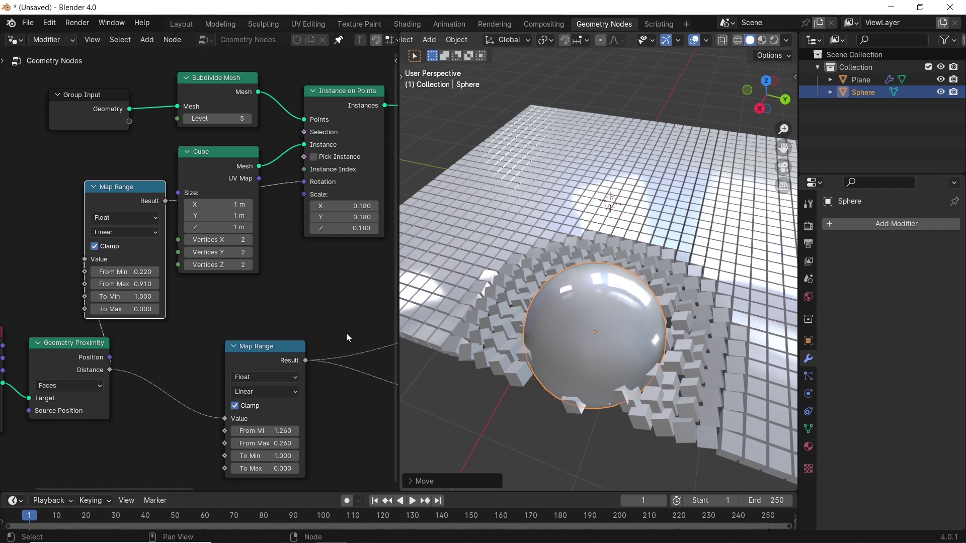
Step: Rearrange the input, Cube, Subdivide Mesh, Instance on Points and two Map Range nodes so their links run clearly
scroll(333, 362, down, 2)
middle_drag(321, 388, 237, 386)
scroll(242, 397, down, 1)
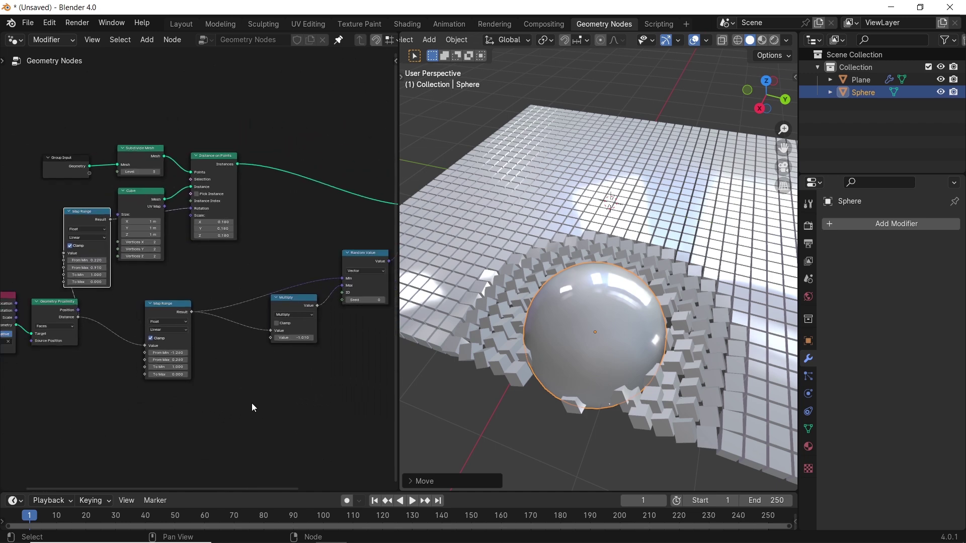
middle_drag(247, 393, 326, 416)
drag(166, 322, 93, 329)
drag(294, 322, 212, 330)
drag(272, 147, 199, 207)
drag(254, 166, 242, 109)
drag(337, 172, 354, 158)
drag(206, 234, 210, 245)
click(210, 245)
Step: Move the Random Value, Multiply, Set Position and Group Output nodes closer to the rest of the node tree
middle_drag(393, 323, 250, 315)
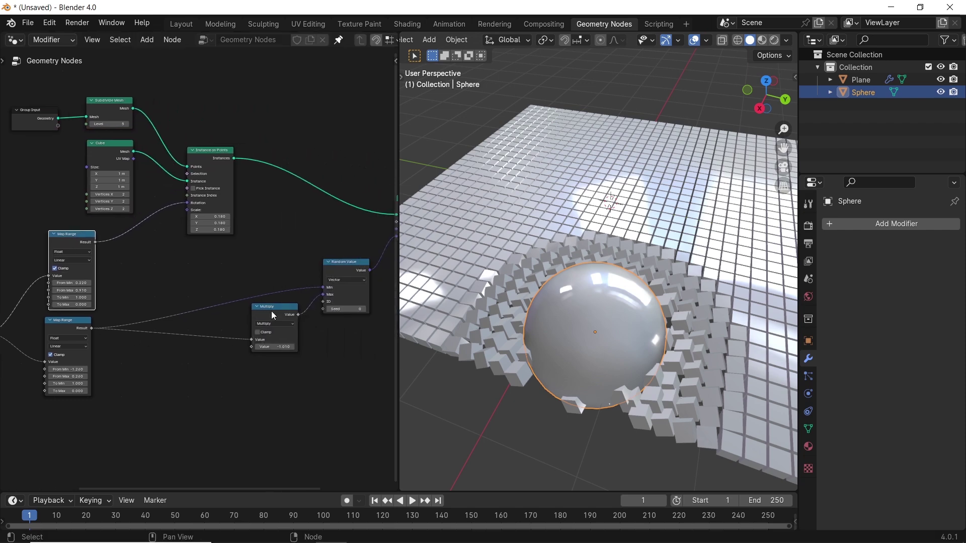
drag(348, 254, 272, 347)
drag(277, 322, 155, 349)
click(227, 297)
drag(226, 297, 212, 277)
drag(384, 195, 276, 189)
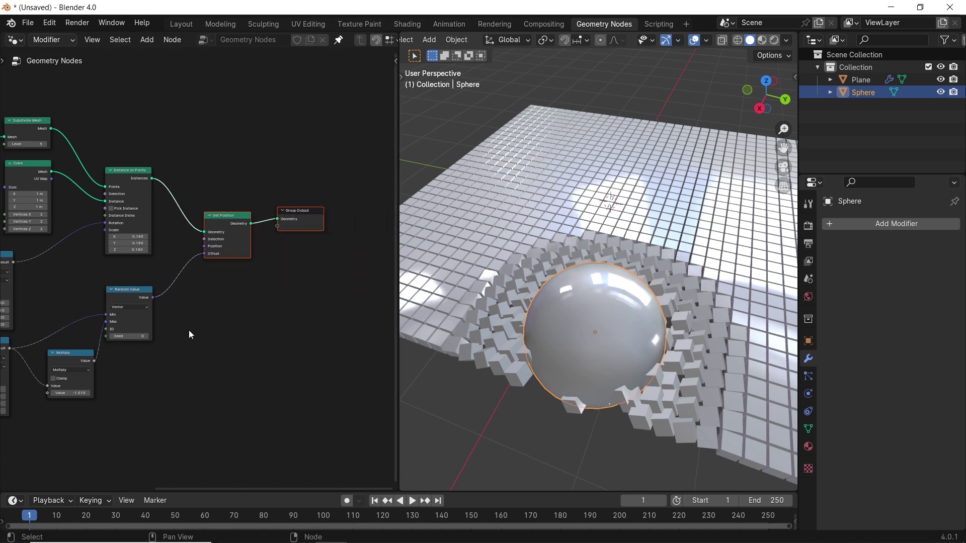
Step: Widen the node editor and examine the complete node tree in a maximized view
middle_drag(229, 327, 276, 349)
scroll(279, 353, down, 2)
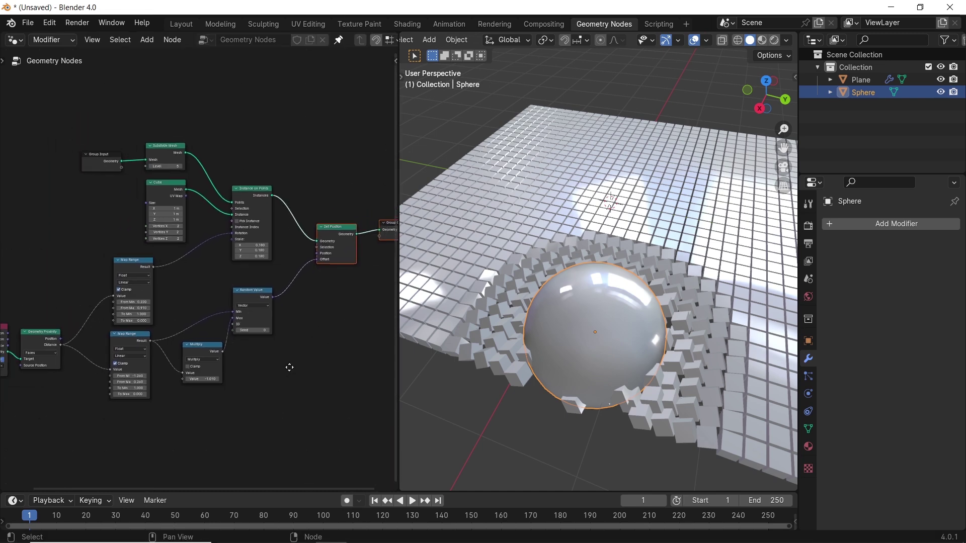
drag(399, 278, 463, 282)
middle_drag(337, 332, 384, 332)
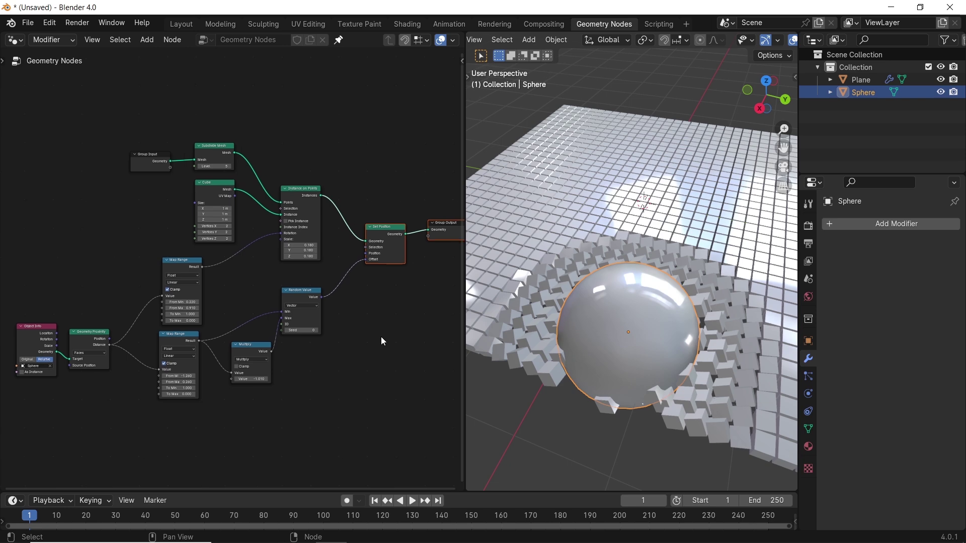
key(ctrl+space)
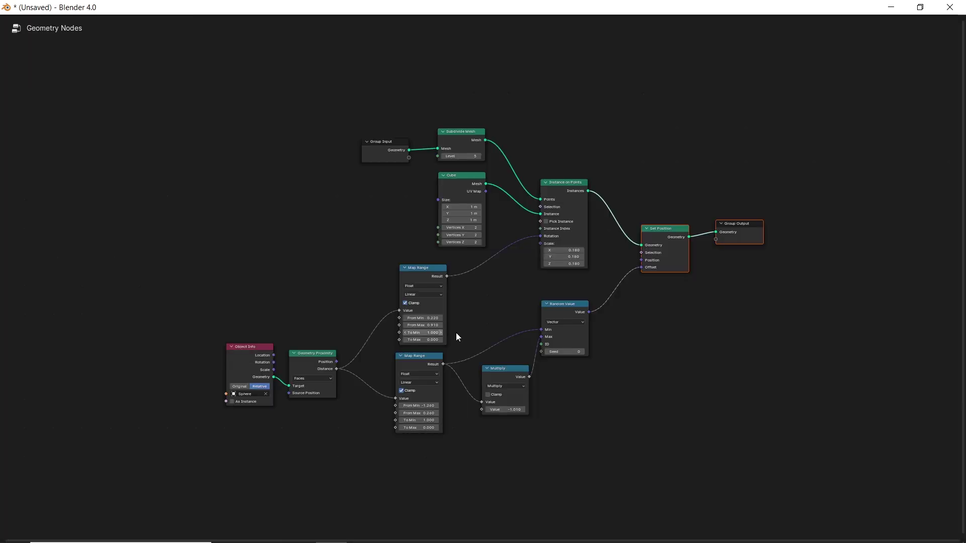
key(Home)
middle_drag(712, 359, 694, 373)
scroll(682, 363, up, 1)
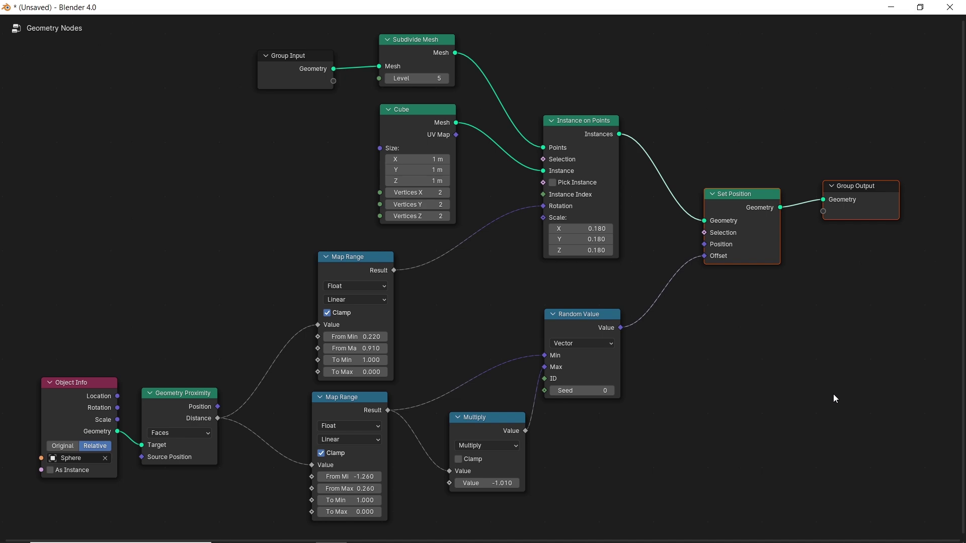
key(ctrl+space)
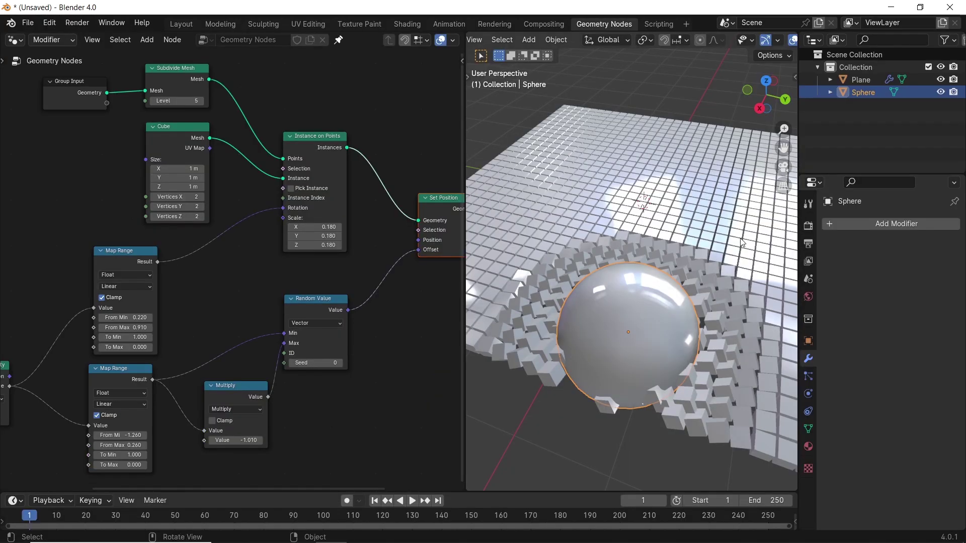
Step: Move Object Info aside, add a Mesh Line node, and connect the Object Info Location to its Start Location
middle_drag(57, 367, 338, 316)
mouse_move(231, 325)
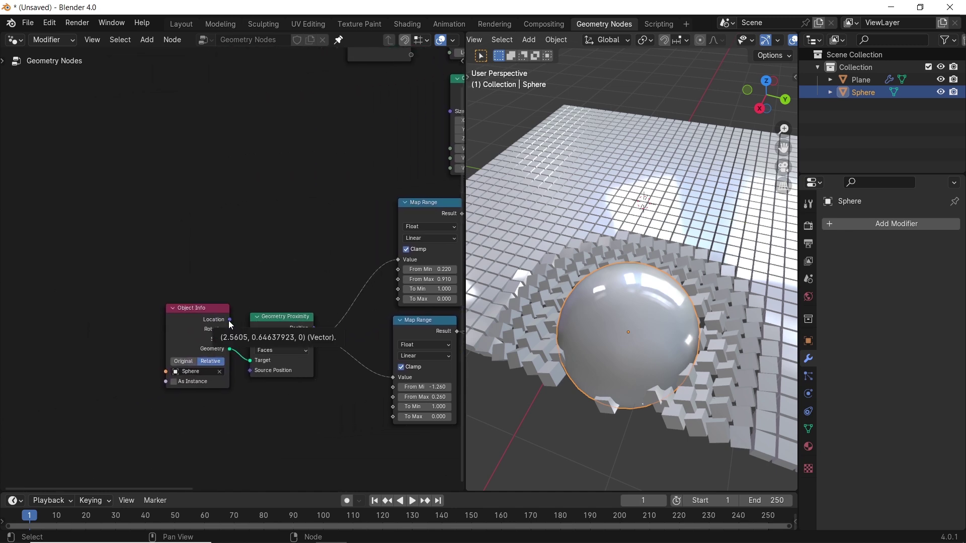
drag(227, 325, 187, 322)
key(shift+a)
click(232, 210)
text(mesh)
click(287, 245)
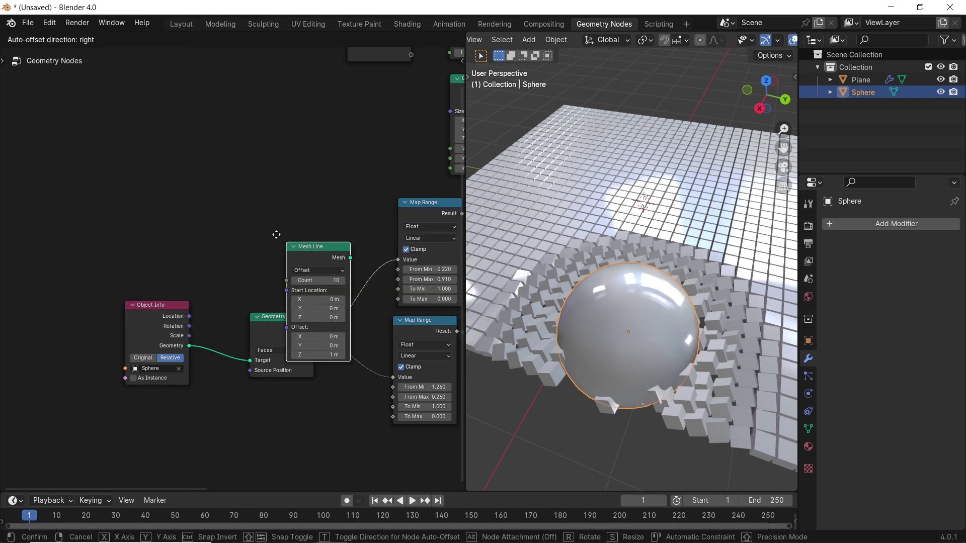
click(199, 245)
drag(190, 318, 211, 236)
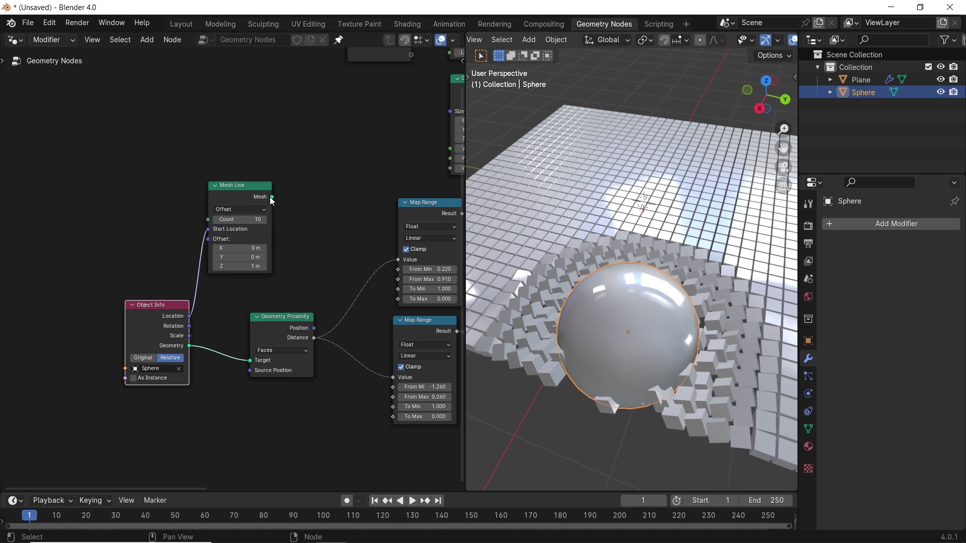
Step: Set the Geometry Proximity target to Points and delete the Mesh Line node
click(281, 352)
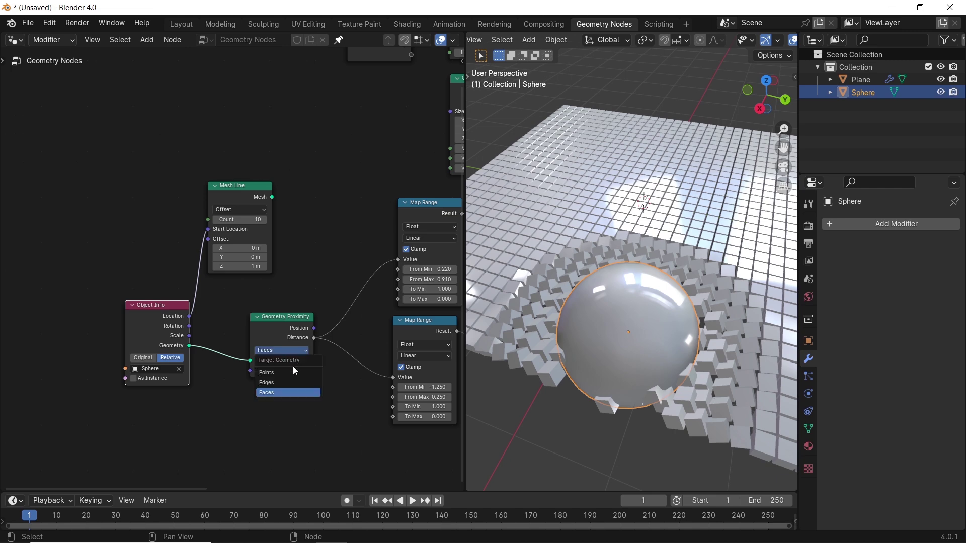
click(291, 372)
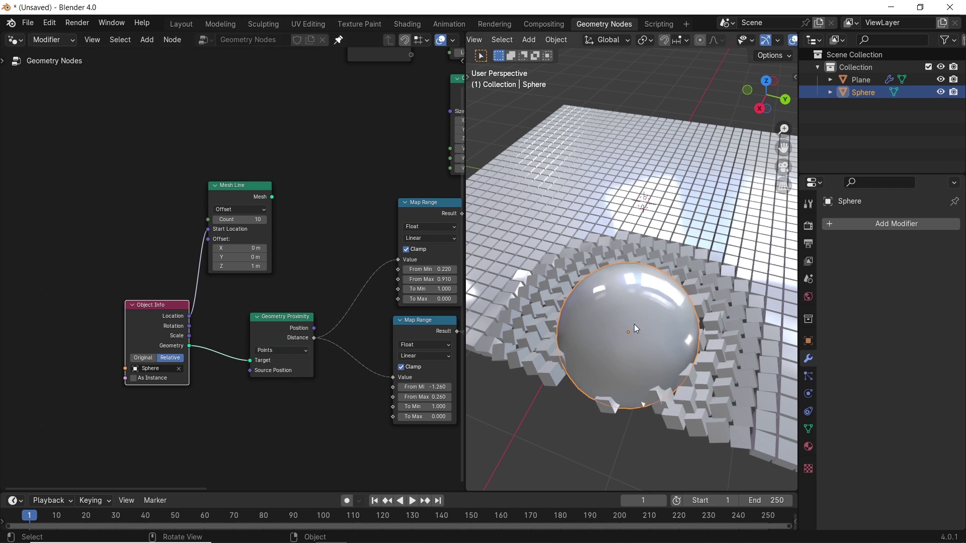
click(236, 186)
key(x)
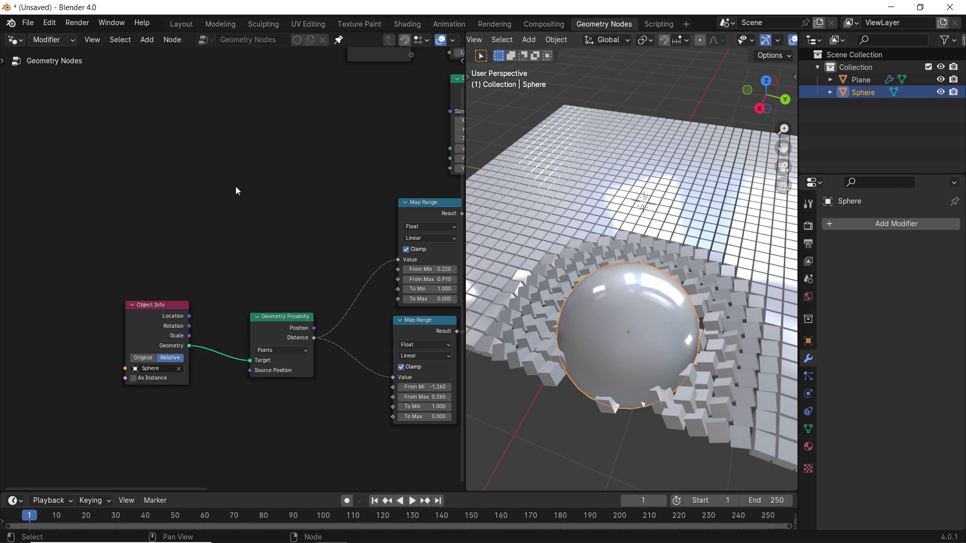
Step: Open untitled.blend from the "blender geometry node offset" folder and play its character animation
click(38, 25)
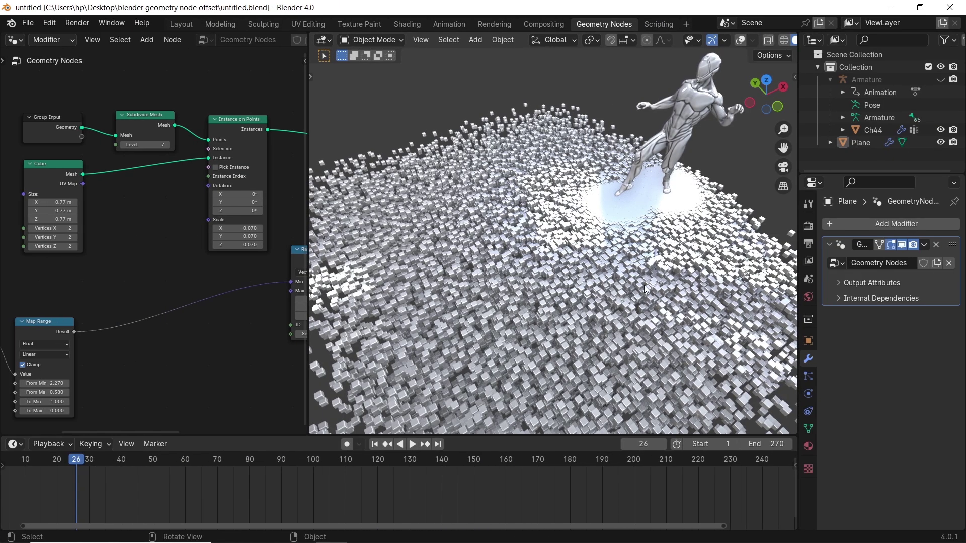
key(space)
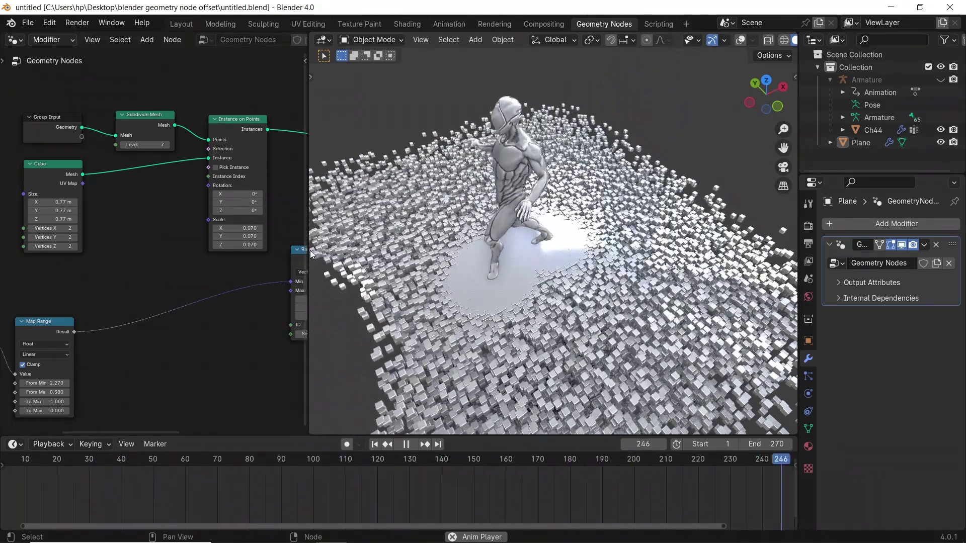
Step: Widen the node editor and review the character scene's node chain from Instance on Points and Random Value back to Object Info
drag(307, 249, 619, 296)
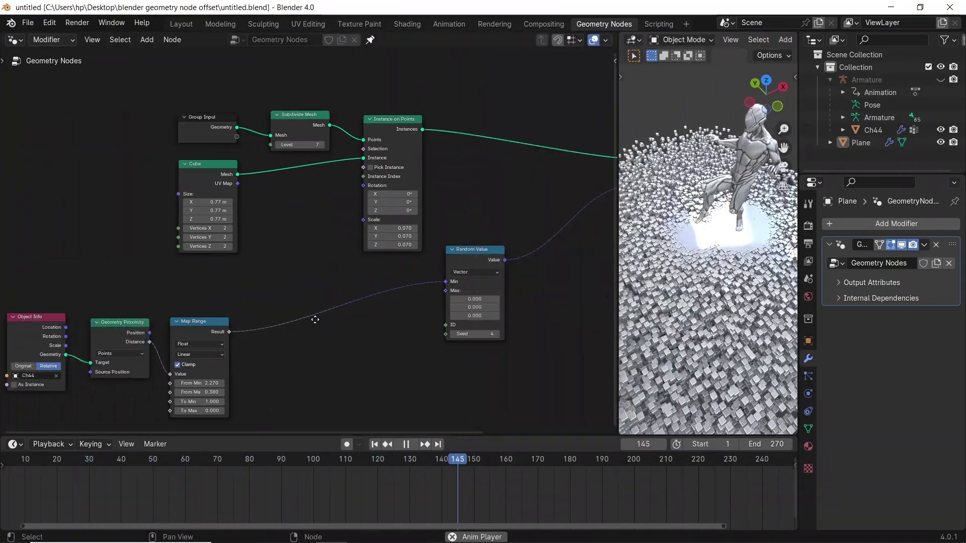
scroll(352, 302, up, 1)
scroll(392, 280, up, 1)
click(237, 153)
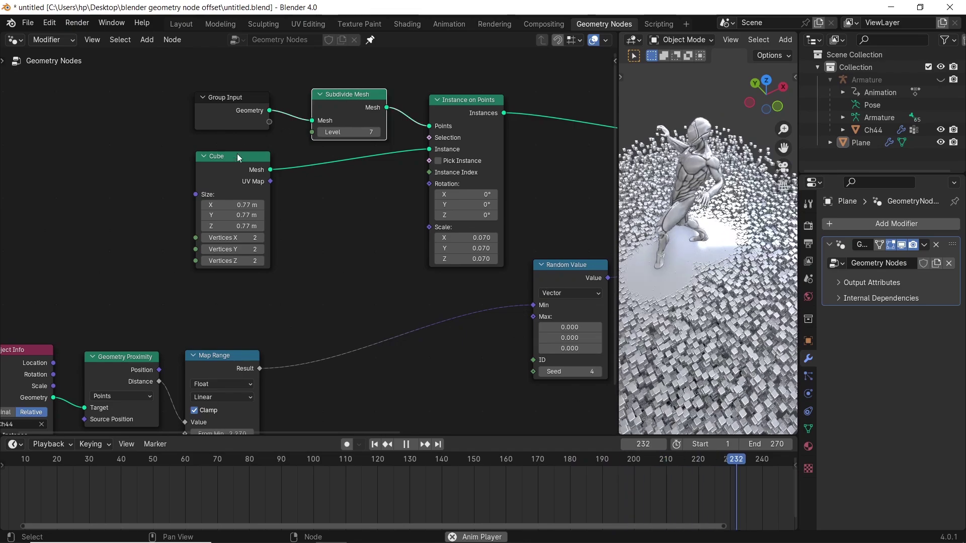
middle_drag(544, 206, 252, 181)
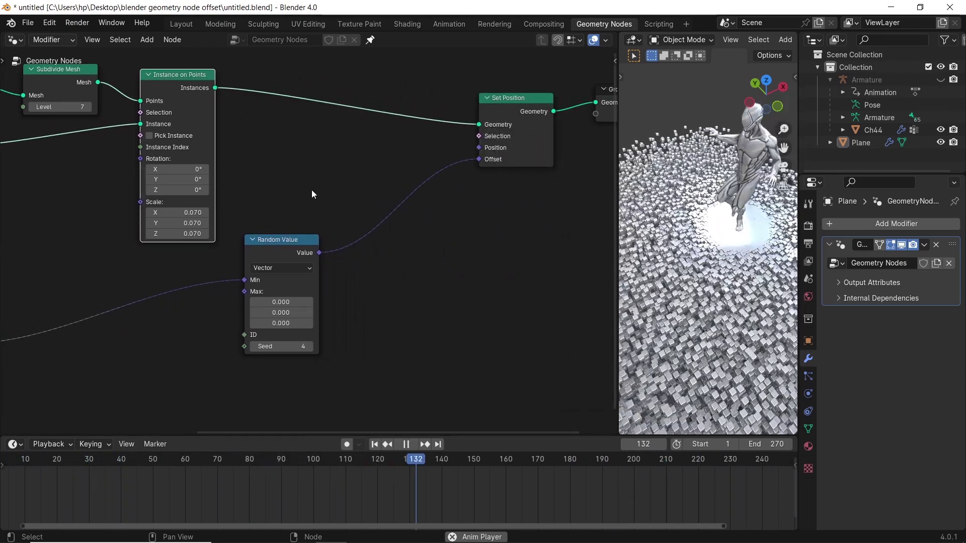
click(279, 245)
middle_drag(90, 379, 281, 297)
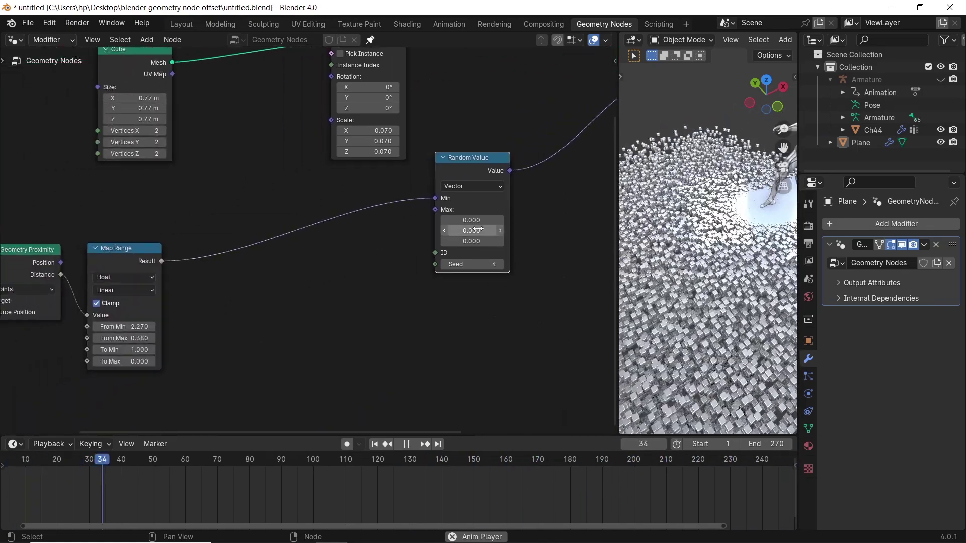
middle_drag(169, 283, 365, 278)
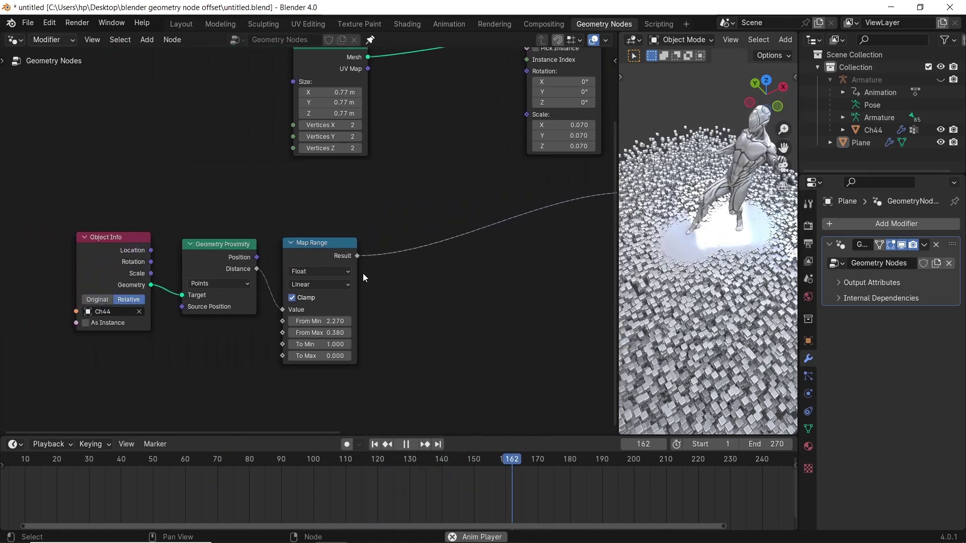
click(316, 256)
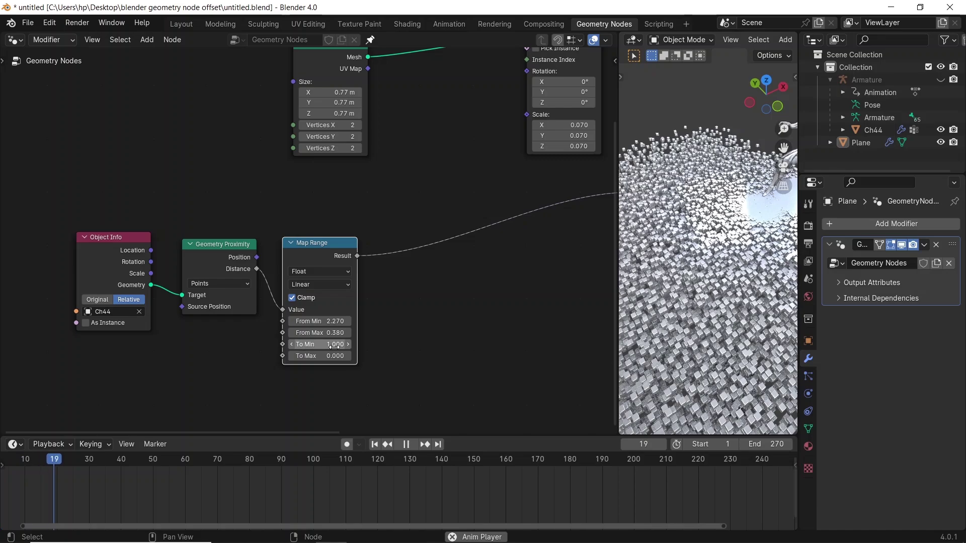
click(210, 264)
click(114, 252)
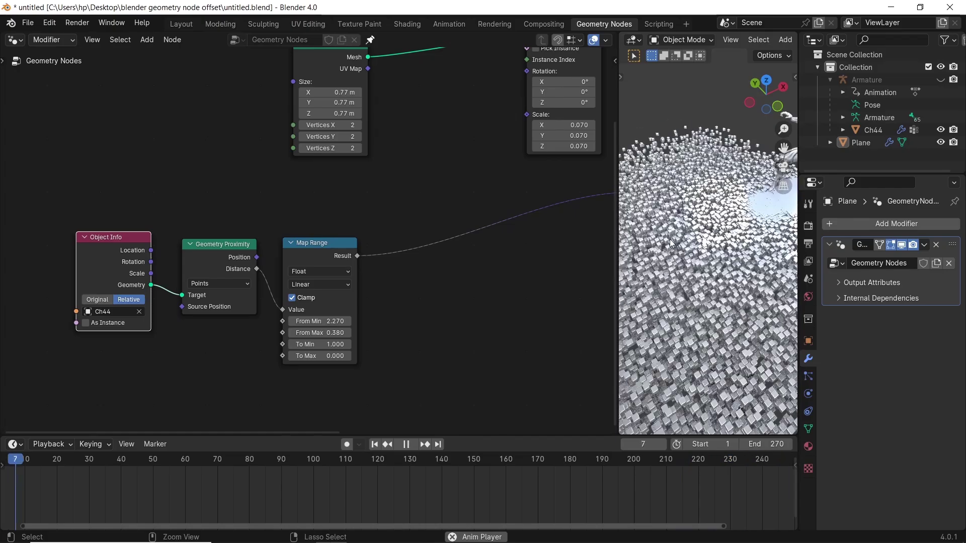
Step: Show the 3D viewport full screen and watch the character animation over the whole cube grid
key(ctrl+alt+space)
scroll(665, 275, down, 3)
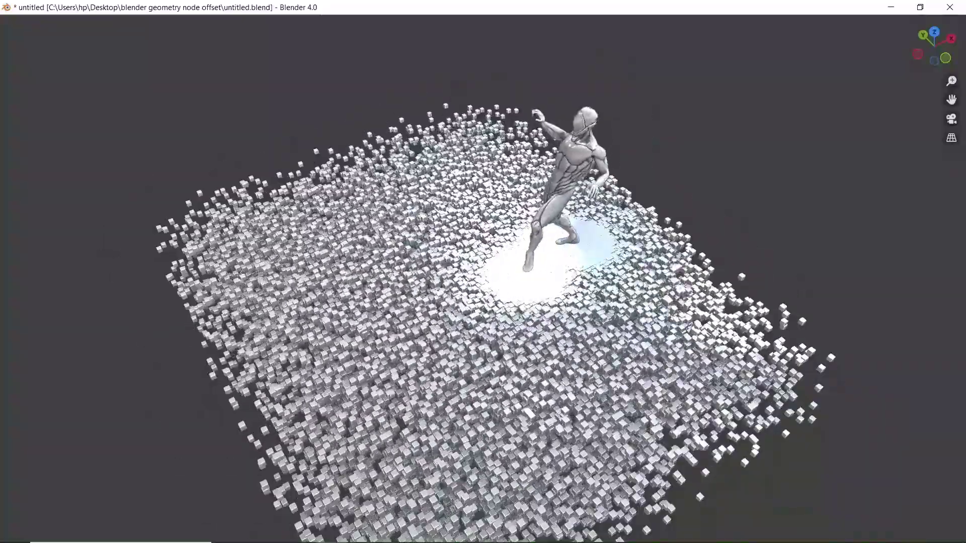